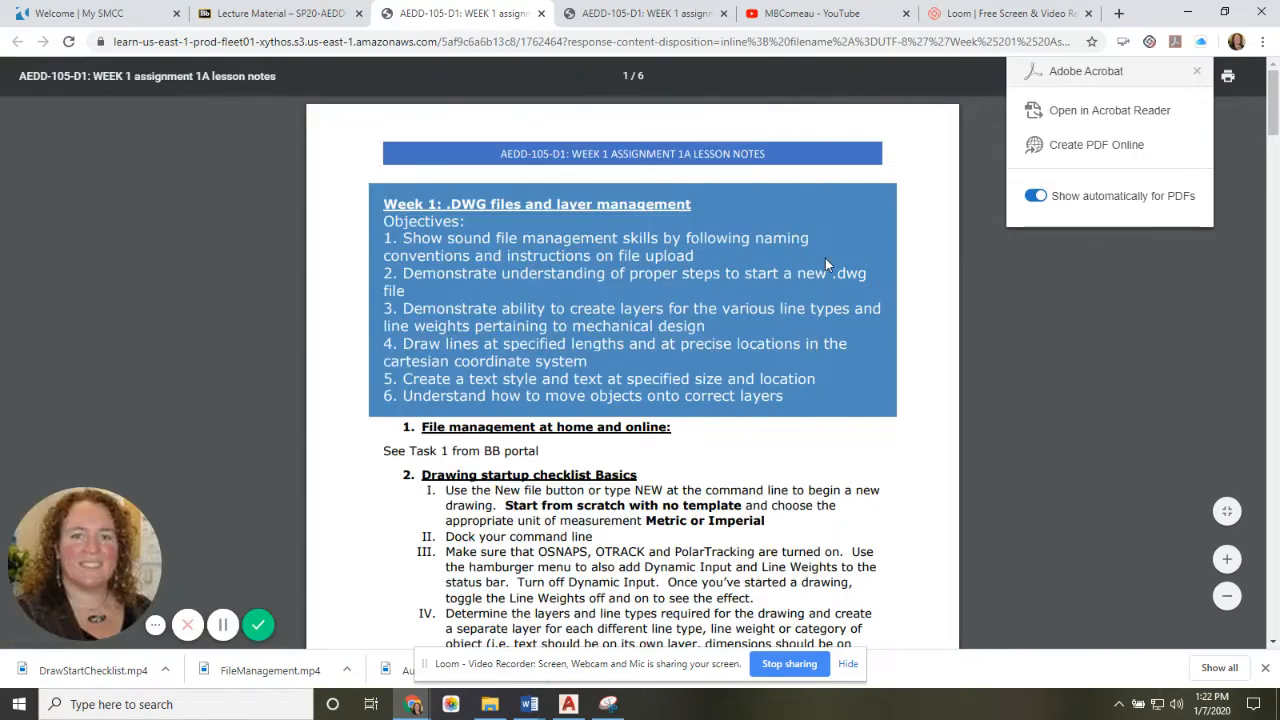
# Step: Read through the Week 1 Assignment 1A lesson notes, covering the drawing startup checklist, line type charts and labelled example drawing
pyautogui.scroll(-3, 537, 231)
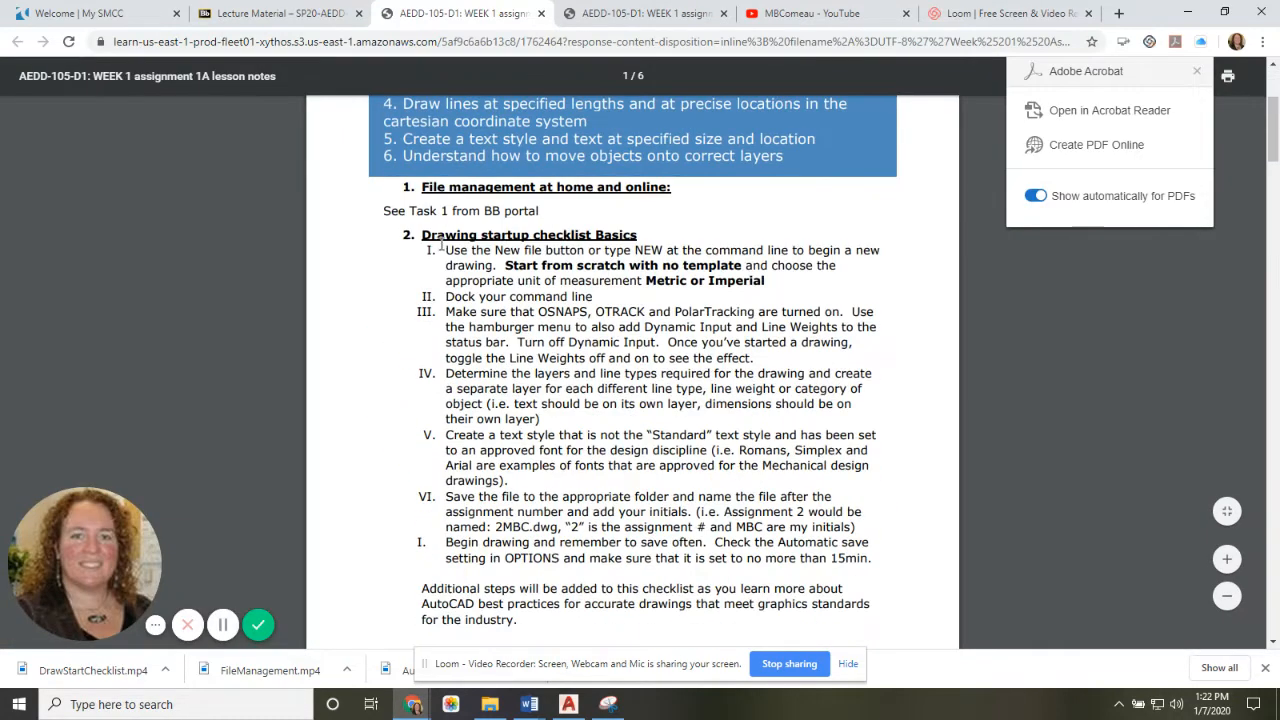
pyautogui.scroll(-1, 441, 246)
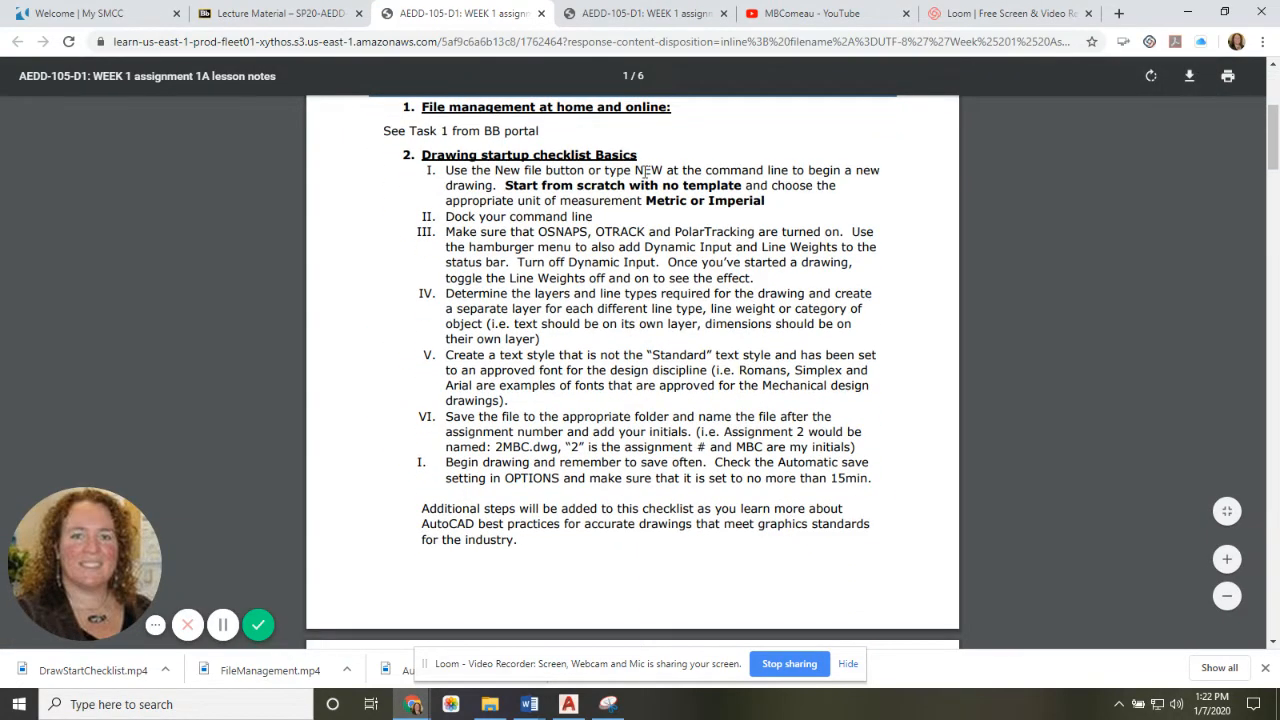
pyautogui.scroll(-7, 651, 172)
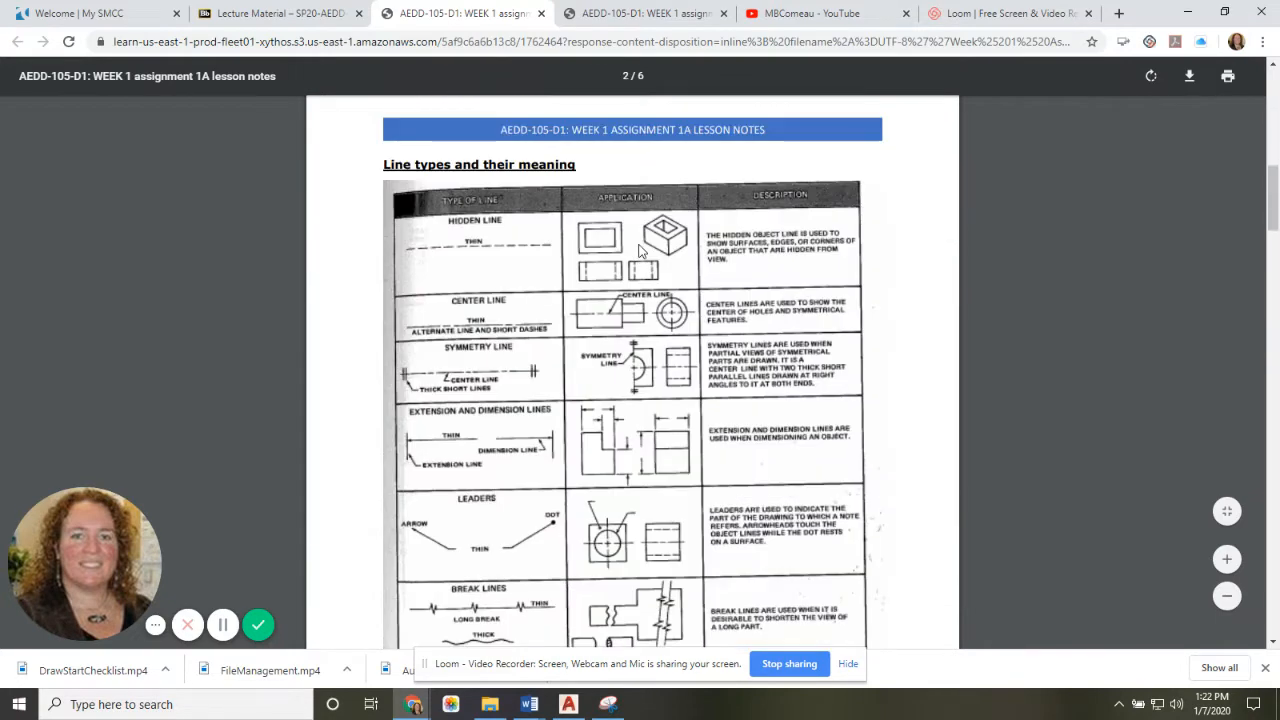
pyautogui.scroll(-3, 590, 428)
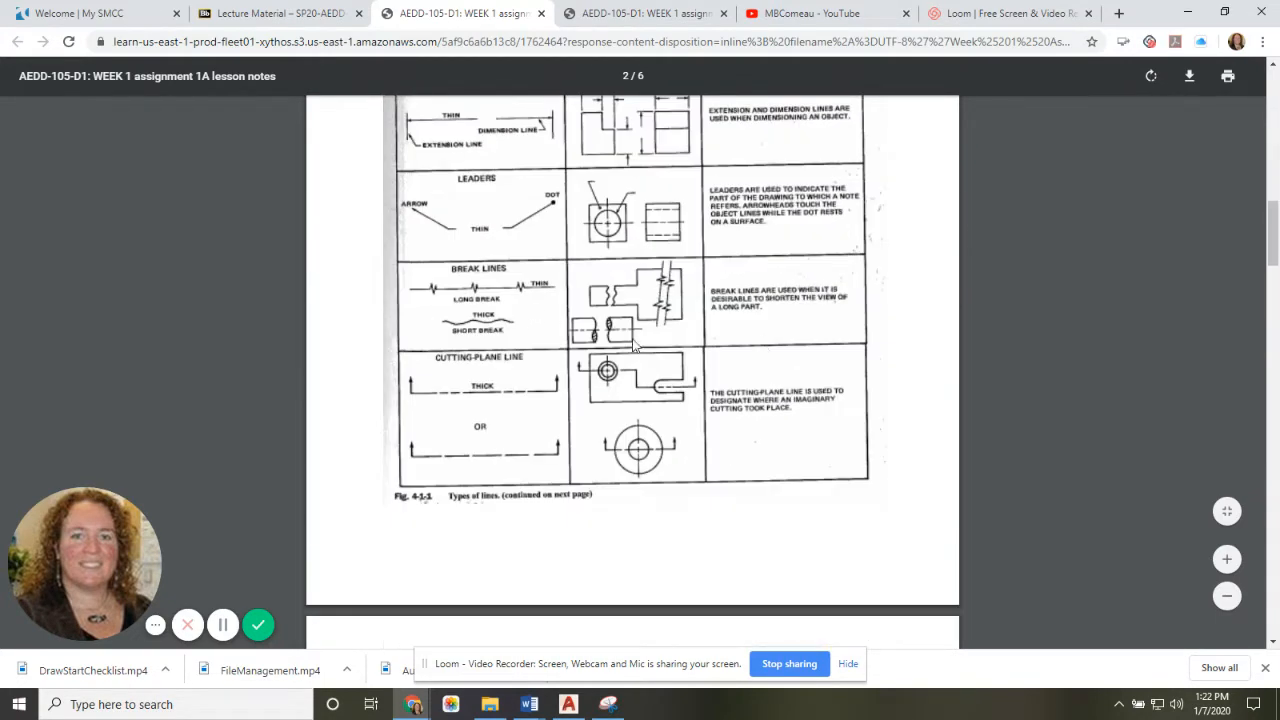
pyautogui.scroll(-9, 600, 370)
pyautogui.scroll(-20, 598, 390)
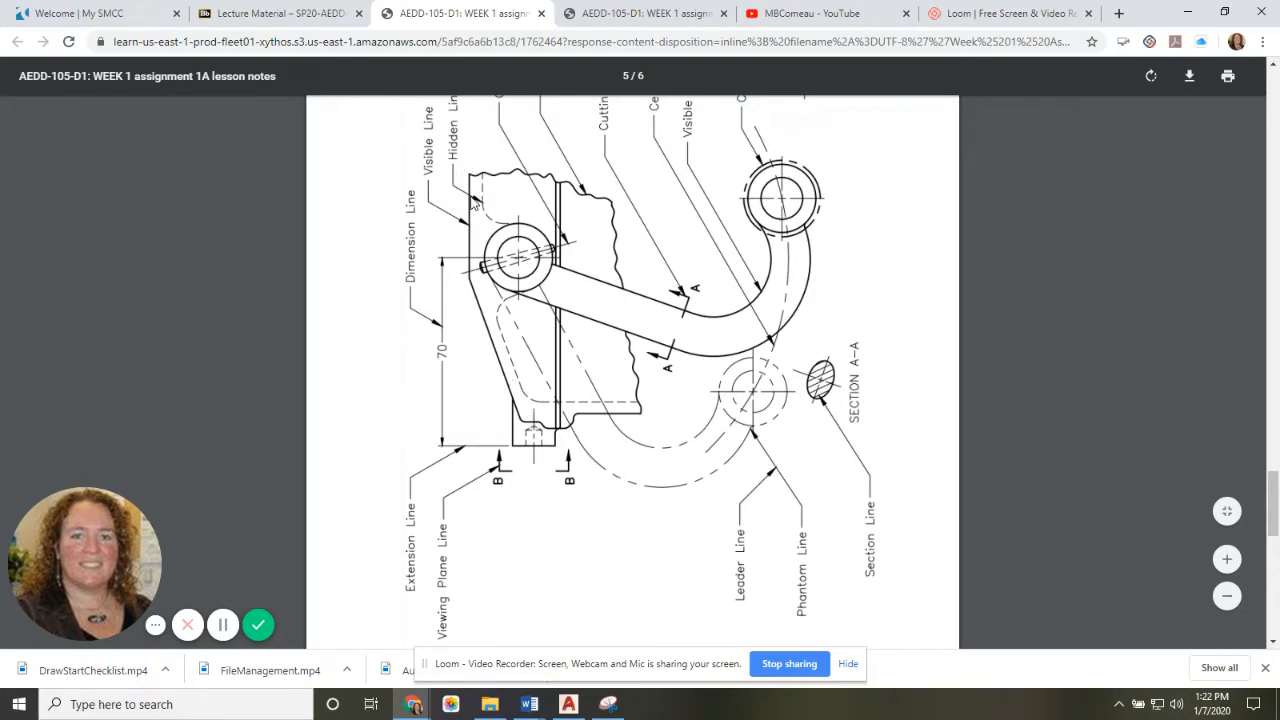
pyautogui.scroll(10, 676, 409)
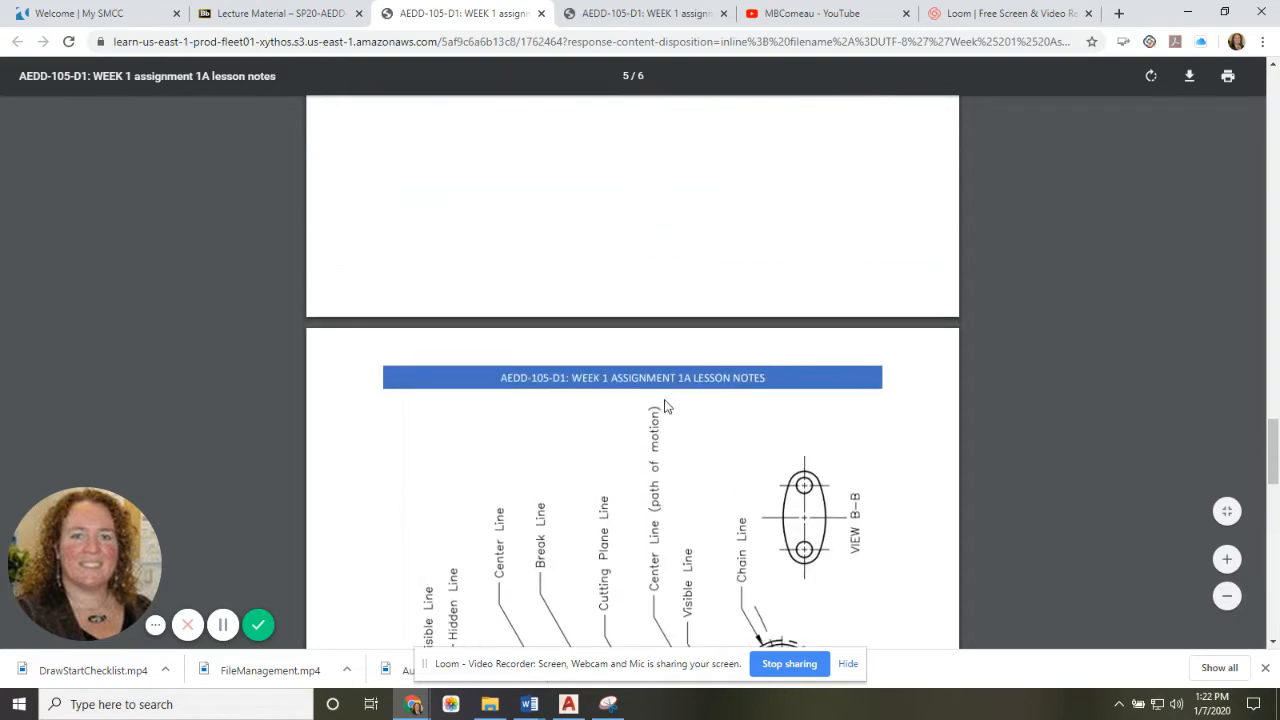
pyautogui.scroll(2, 676, 409)
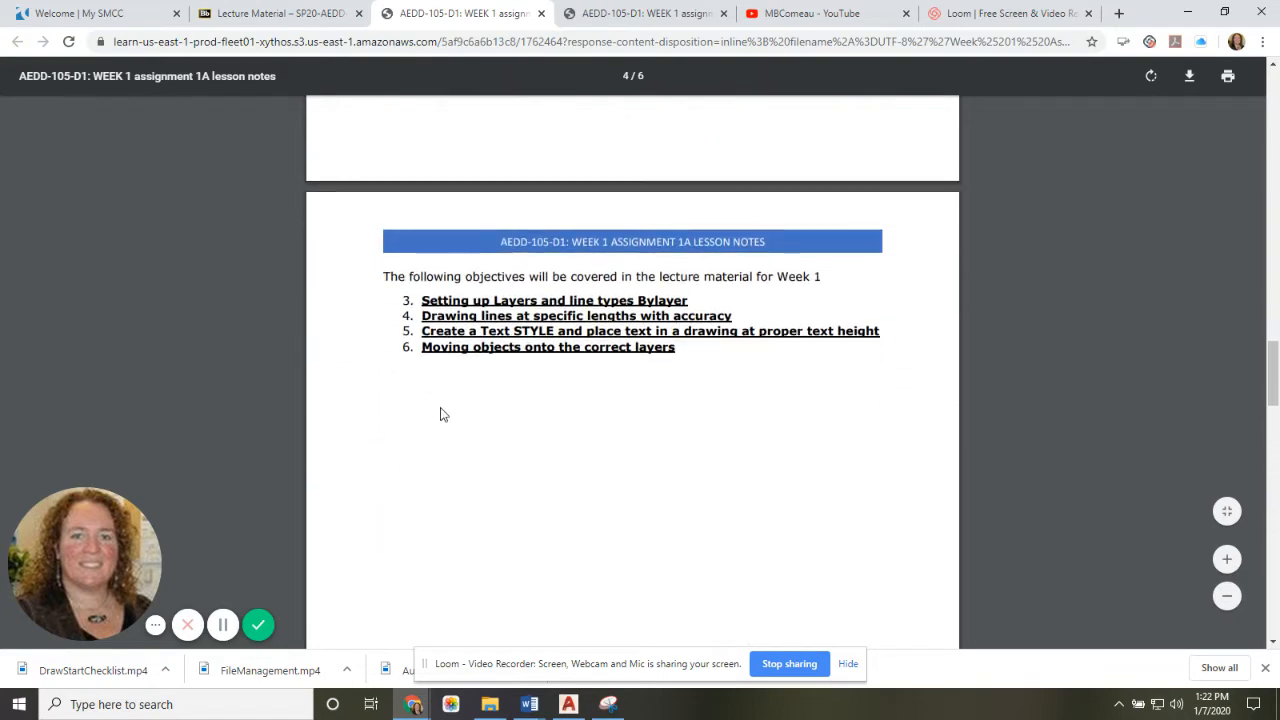
pyautogui.scroll(12, 631, 323)
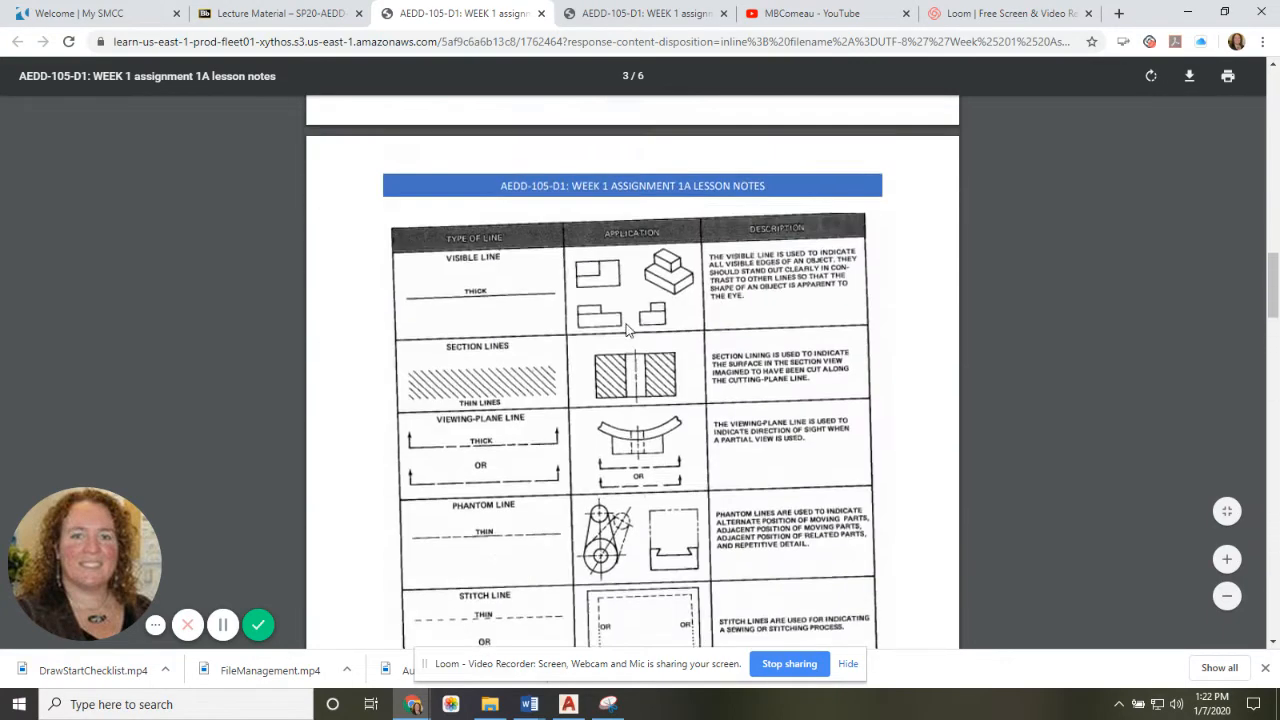
pyautogui.scroll(5, 628, 340)
# Step: Open 01-A-LINES.pdf from the course's Lecture Material and examine its required lines, layer table and numbered instructions
pyautogui.click(300, 14)
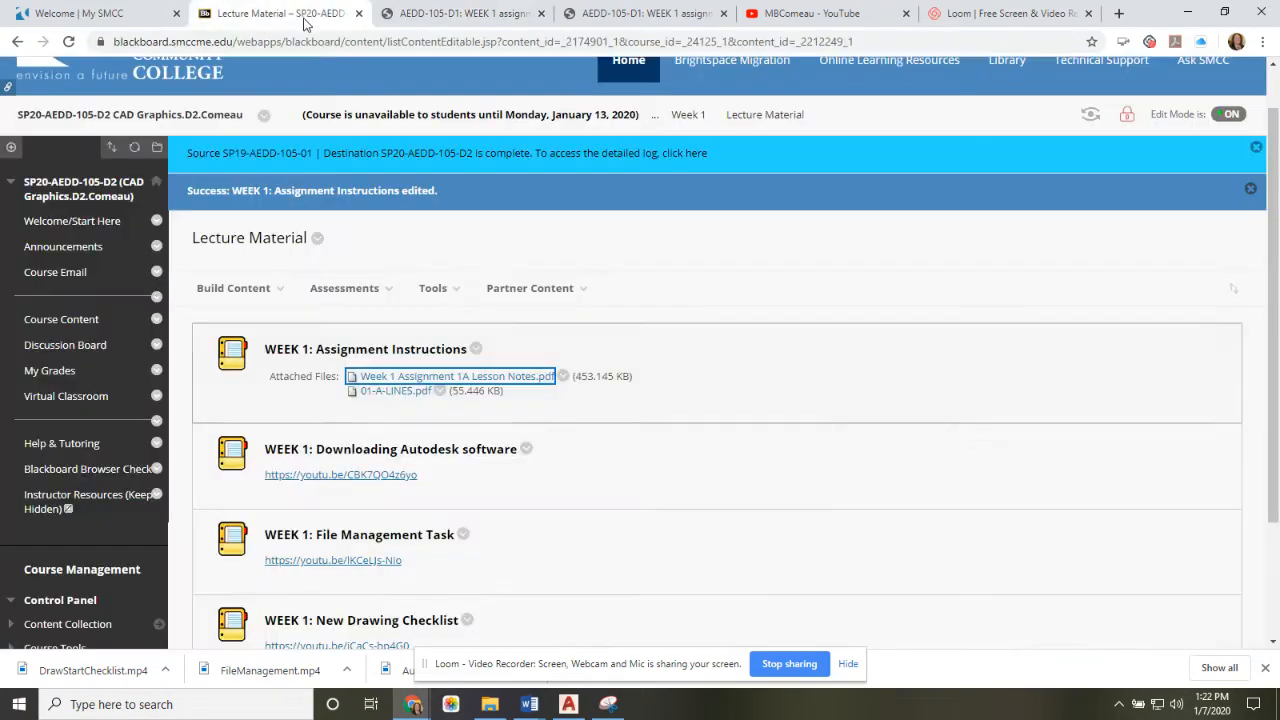
pyautogui.click(438, 288)
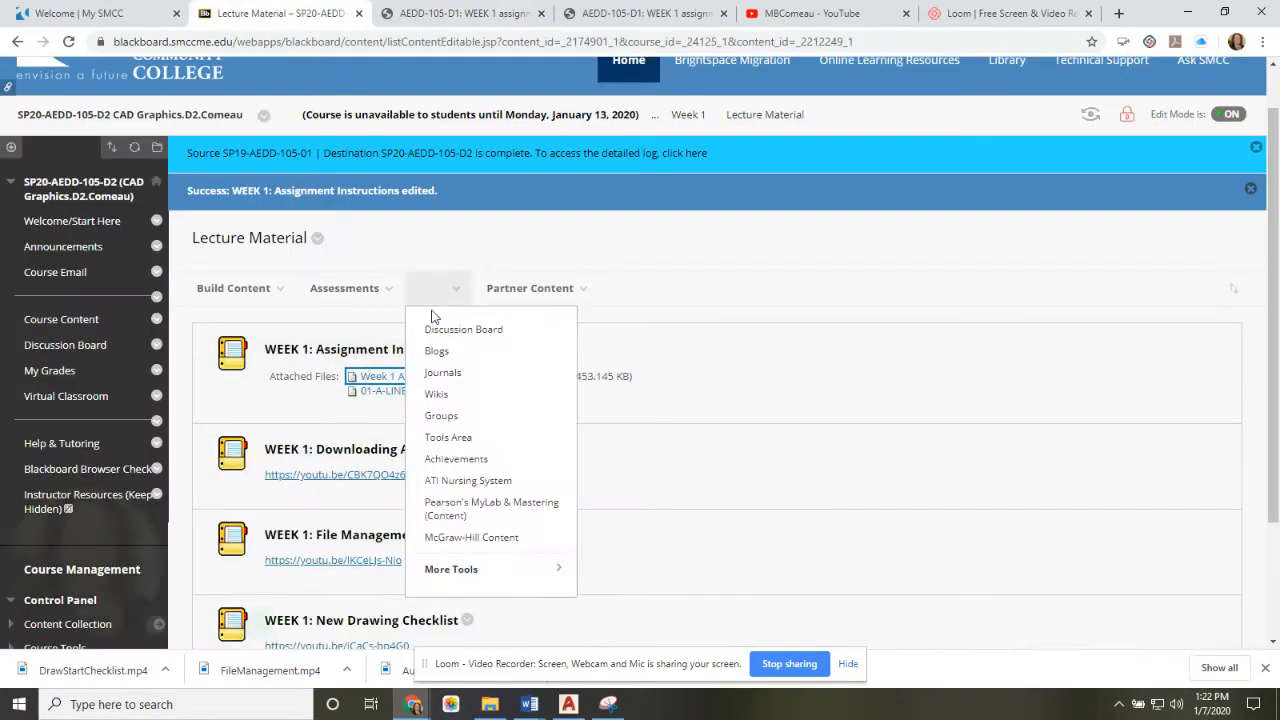
pyautogui.click(378, 396)
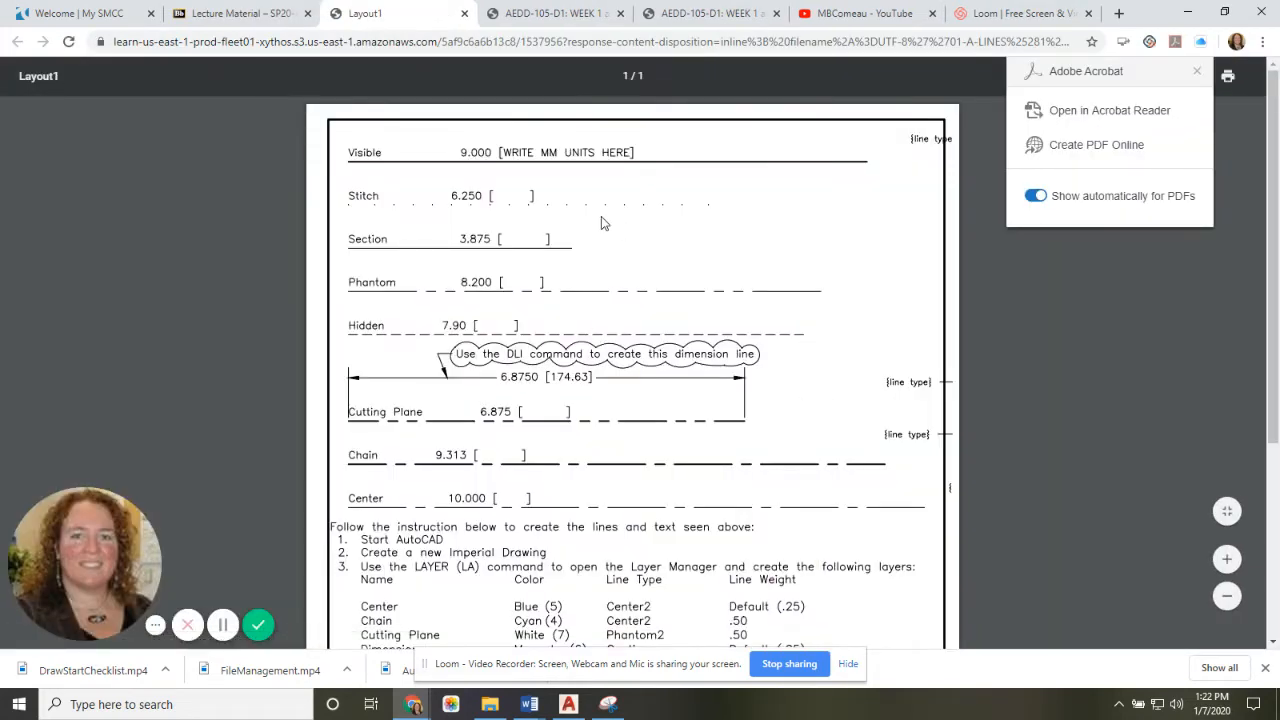
pyautogui.scroll(-2, 497, 229)
pyautogui.scroll(2, 470, 200)
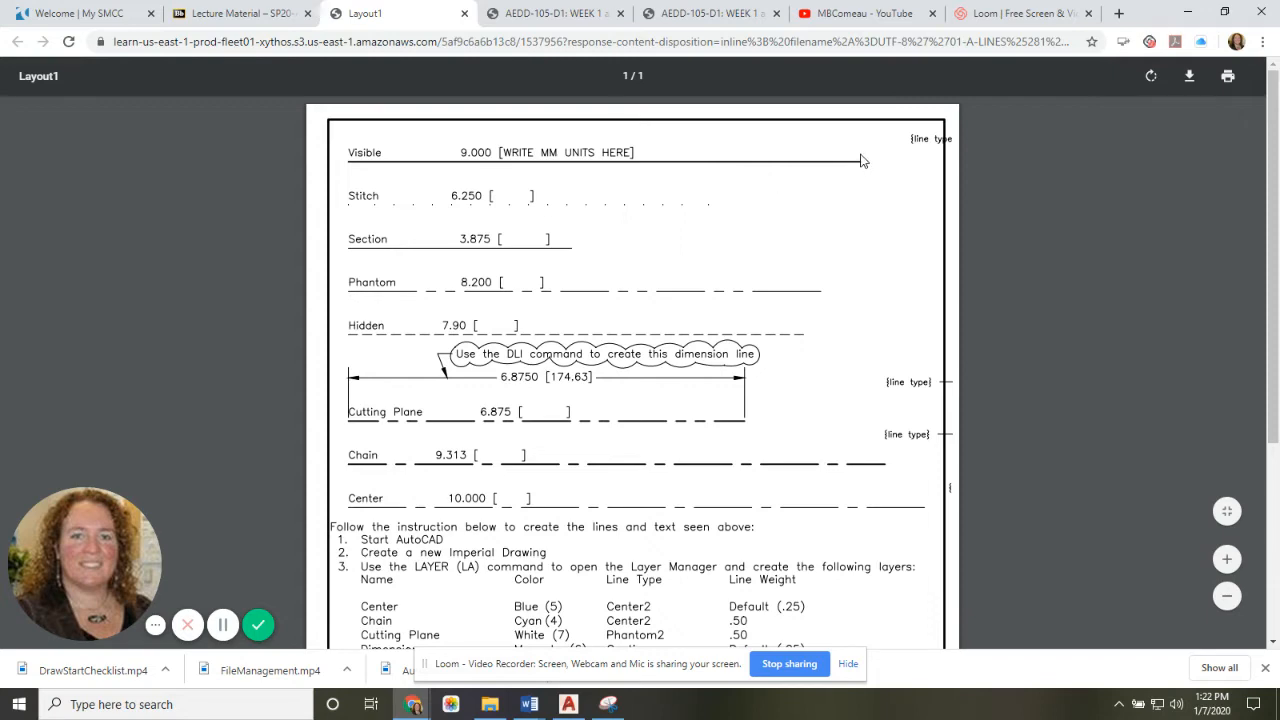
pyautogui.scroll(-3, 612, 427)
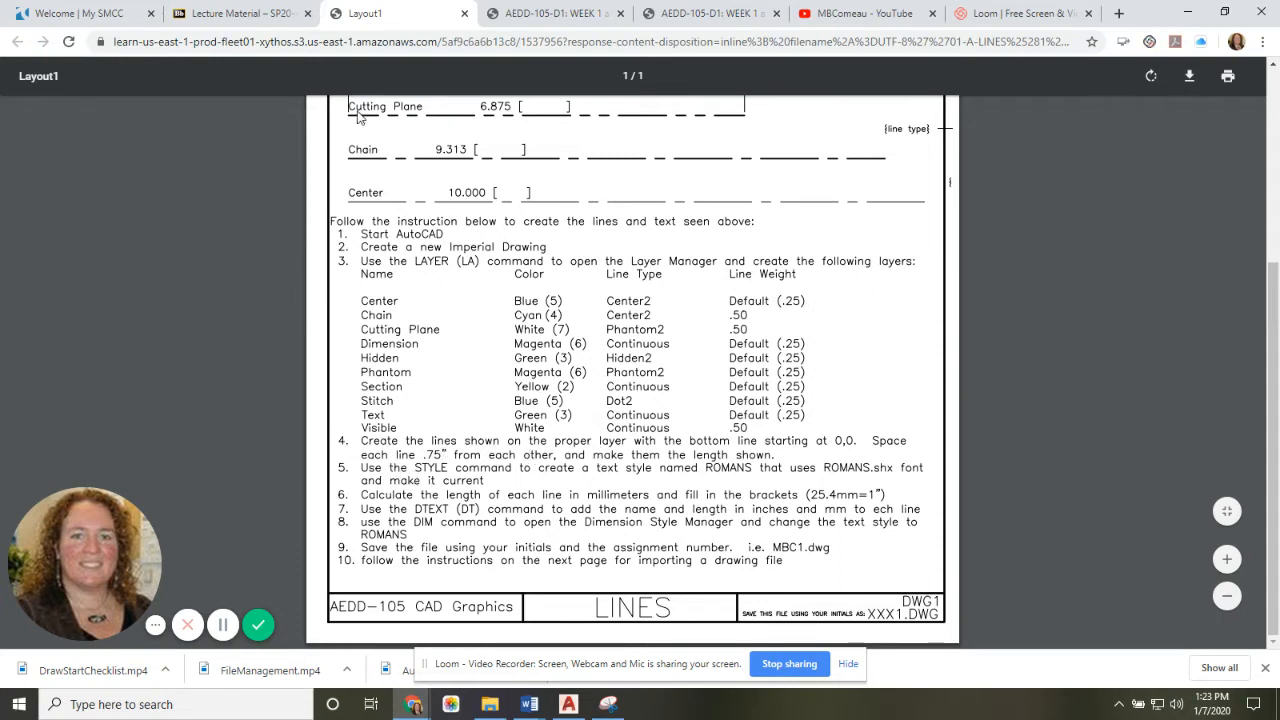
pyautogui.scroll(3, 578, 176)
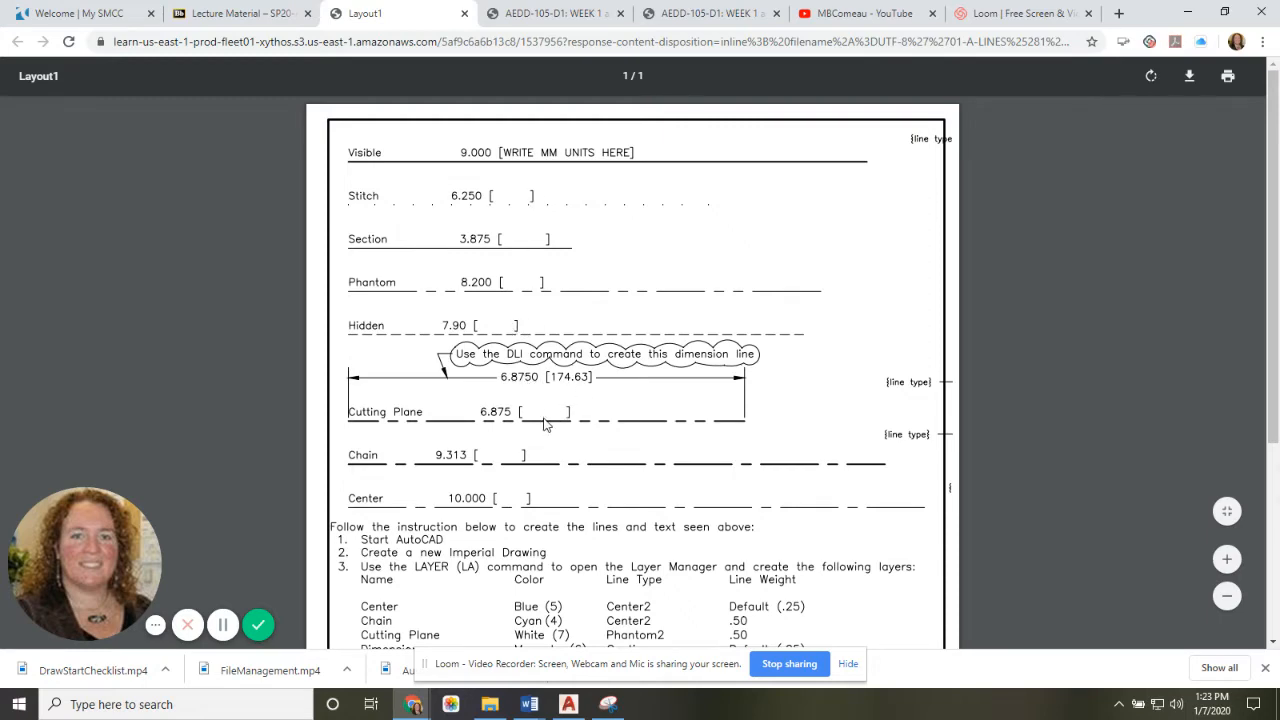
pyautogui.scroll(-1, 626, 483)
pyautogui.scroll(-3, 626, 483)
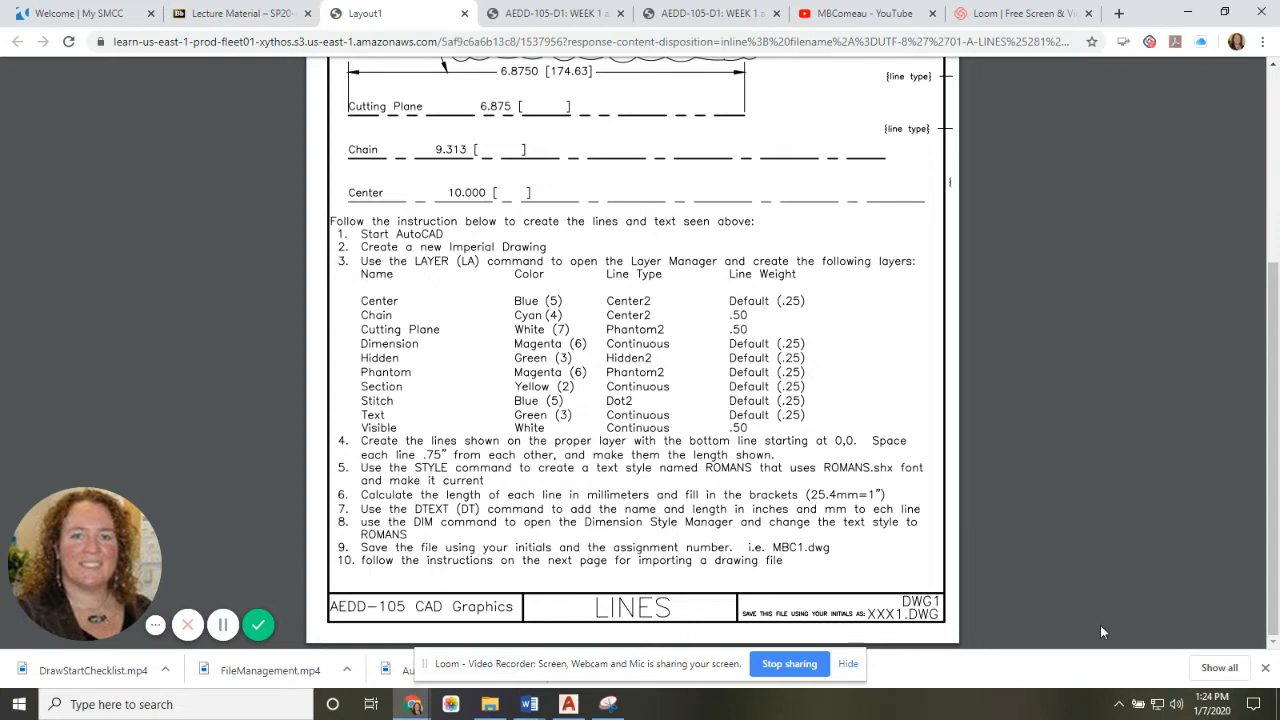
# Step: Switch to AutoCAD and erase both sample text objects from the MBC1A drawing
pyautogui.click(568, 704)
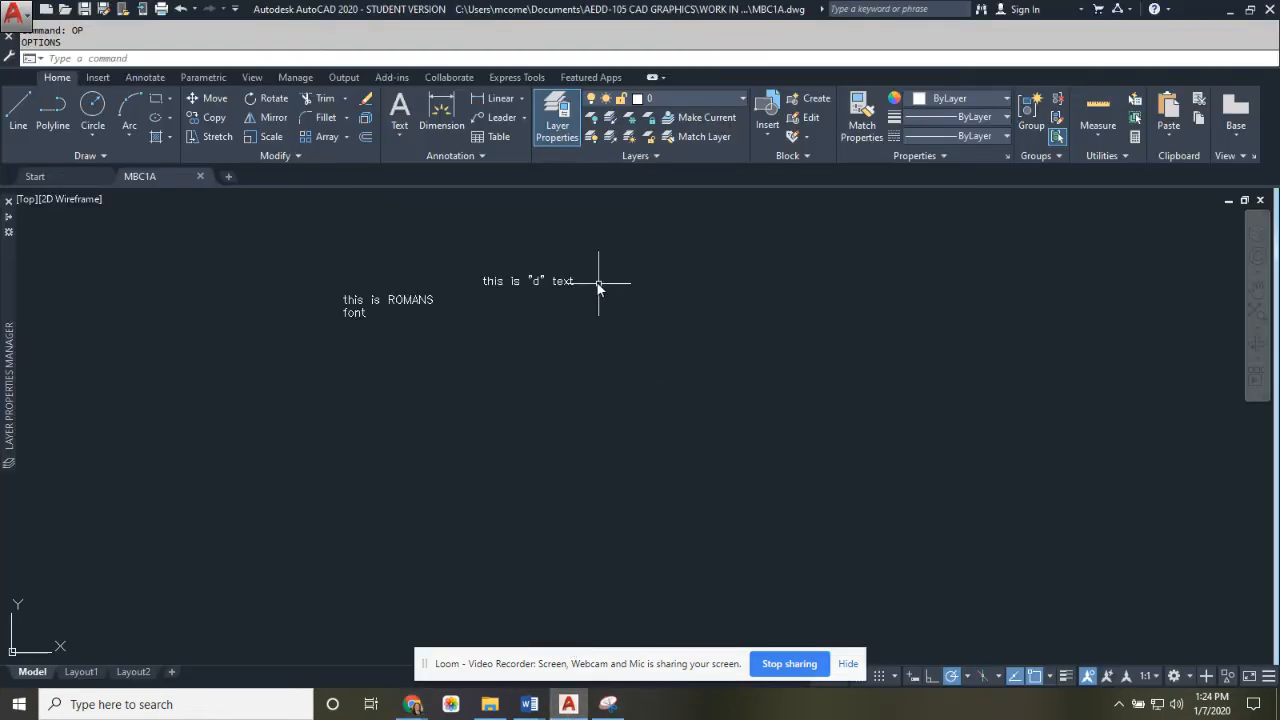
pyautogui.click(602, 233)
pyautogui.click(300, 366)
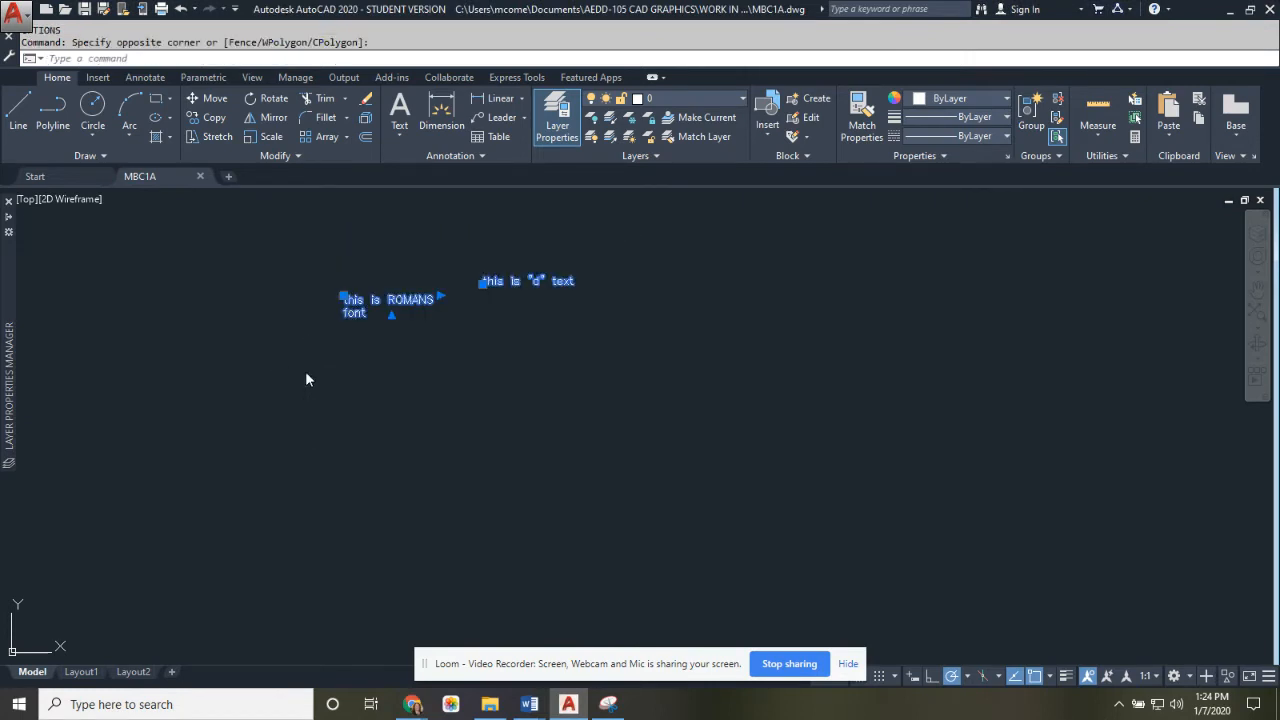
pyautogui.press('Delete')
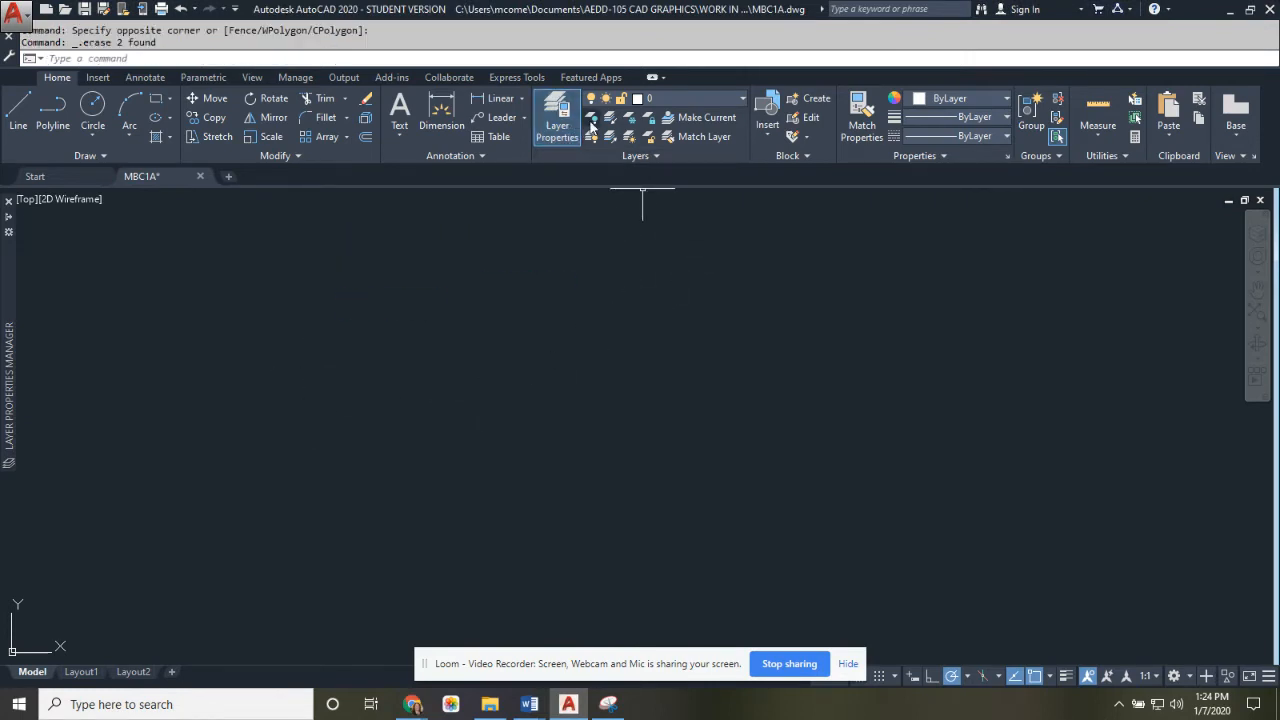
# Step: Arrange the AutoCAD and browser windows side by side, keeping the drawing and the assignment's layer table both in view
pyautogui.moveTo(14, 322)
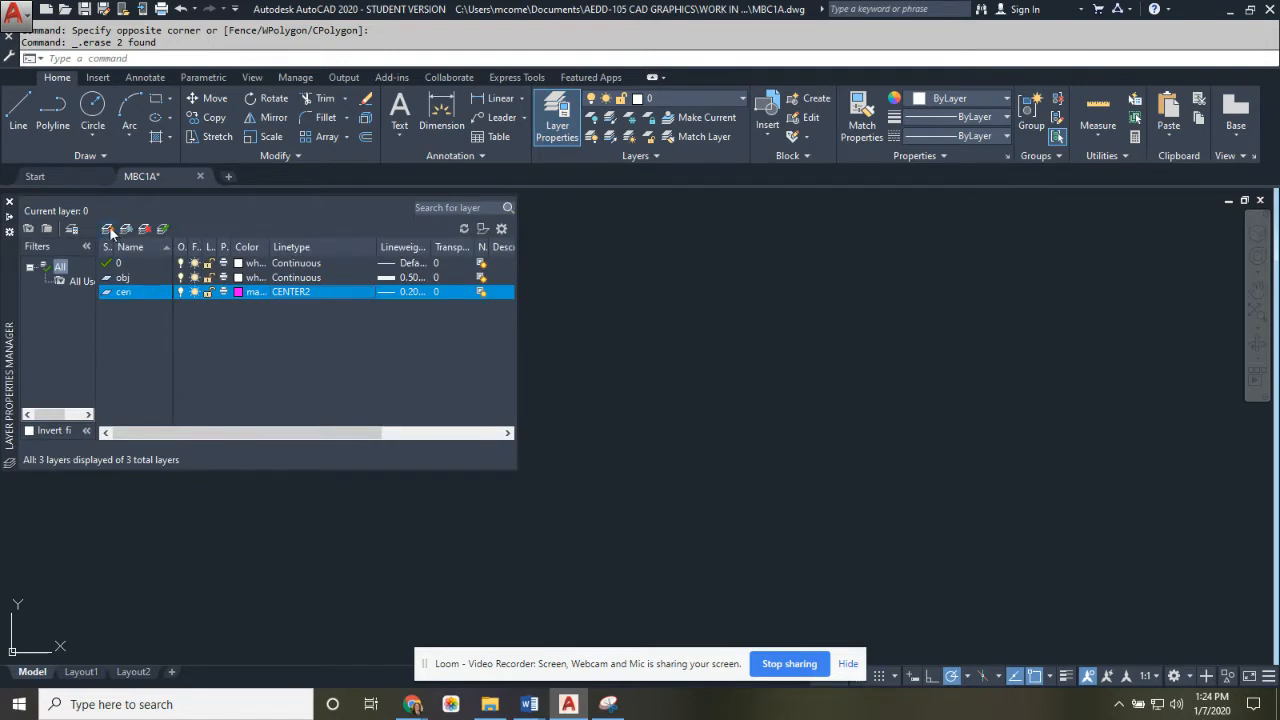
pyautogui.click(1248, 12)
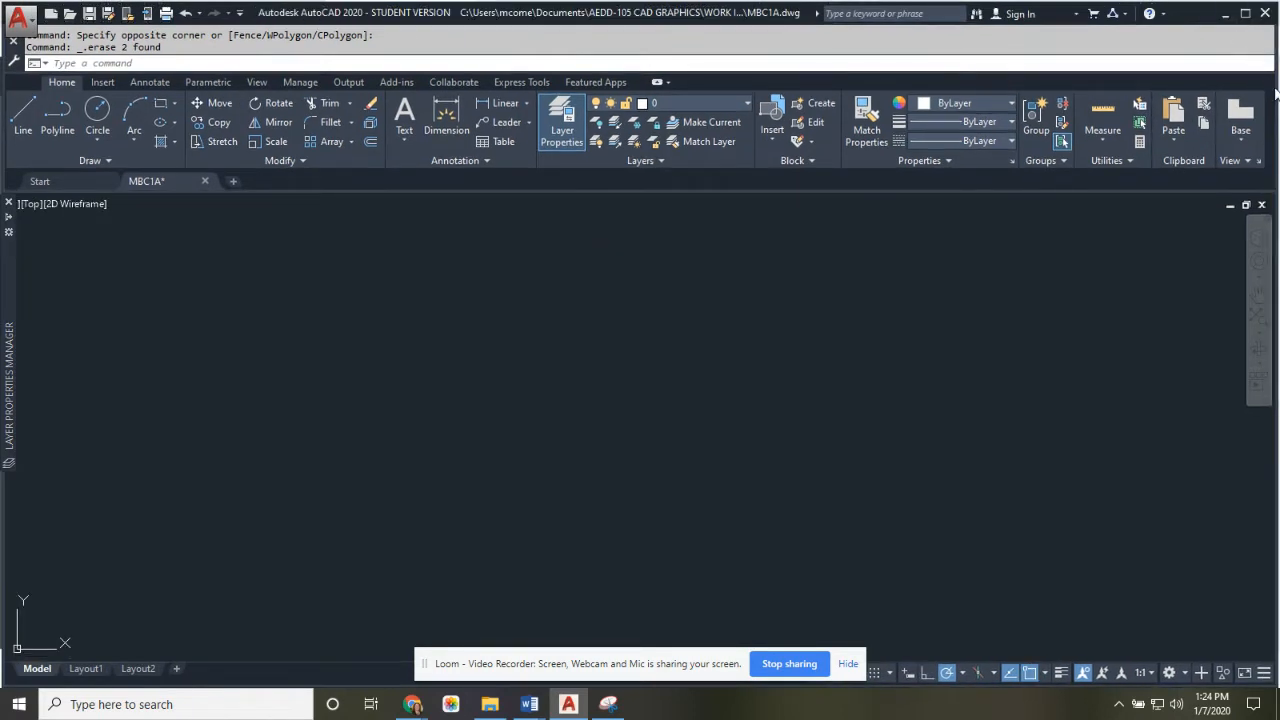
pyautogui.moveTo(1272, 88); pyautogui.dragTo(672, 157)
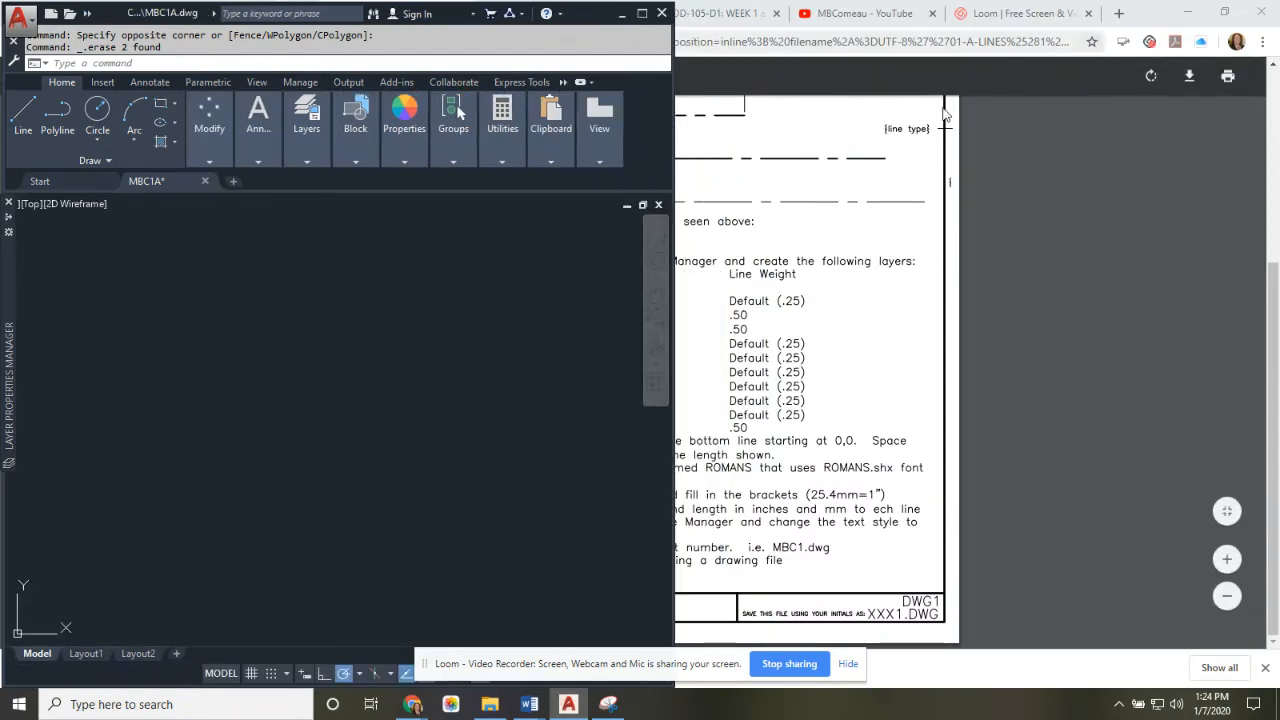
pyautogui.click(1224, 12)
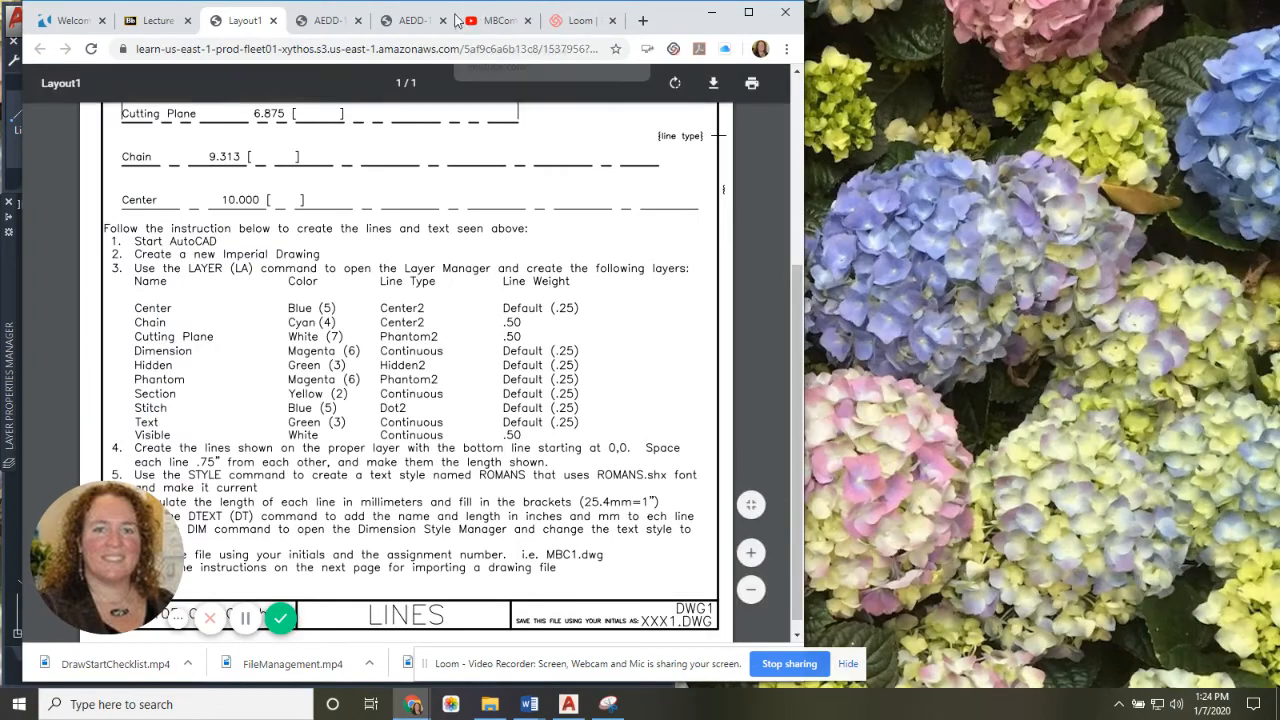
pyautogui.moveTo(455, 12); pyautogui.dragTo(1113, 32)
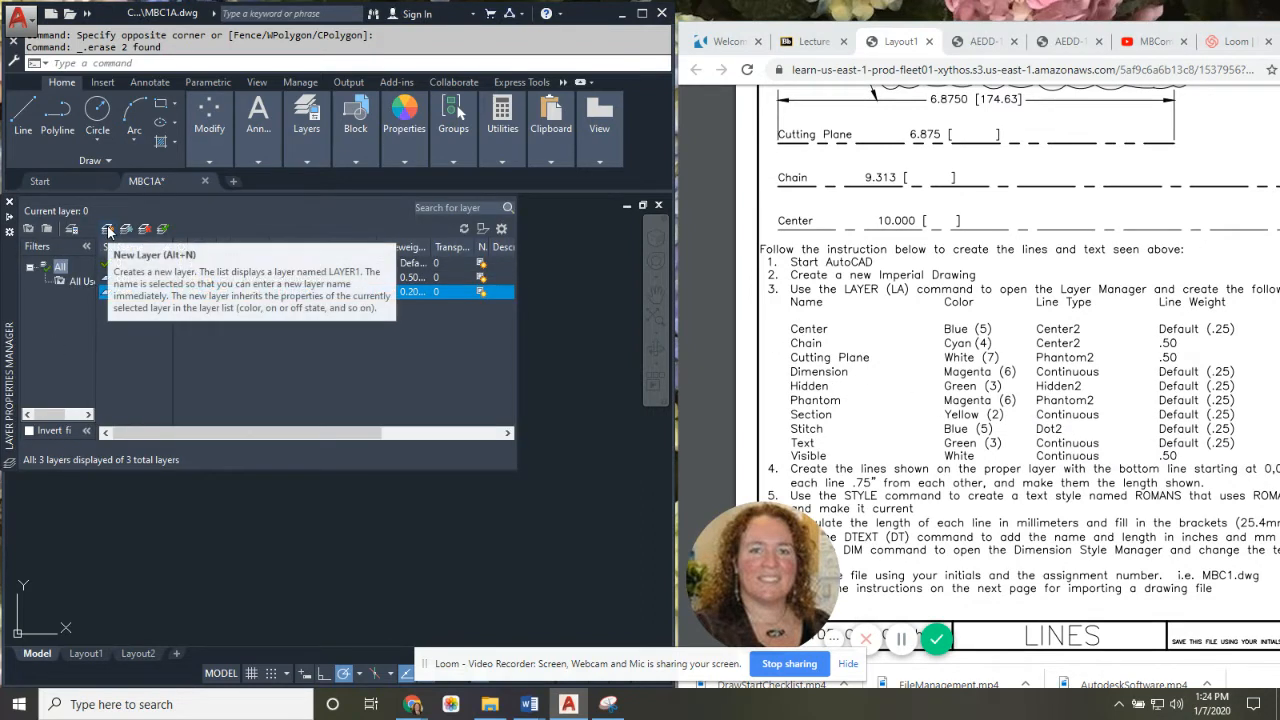
# Step: Create three new layers named Chain, Cutting Plane and Dimension
pyautogui.click(109, 230)
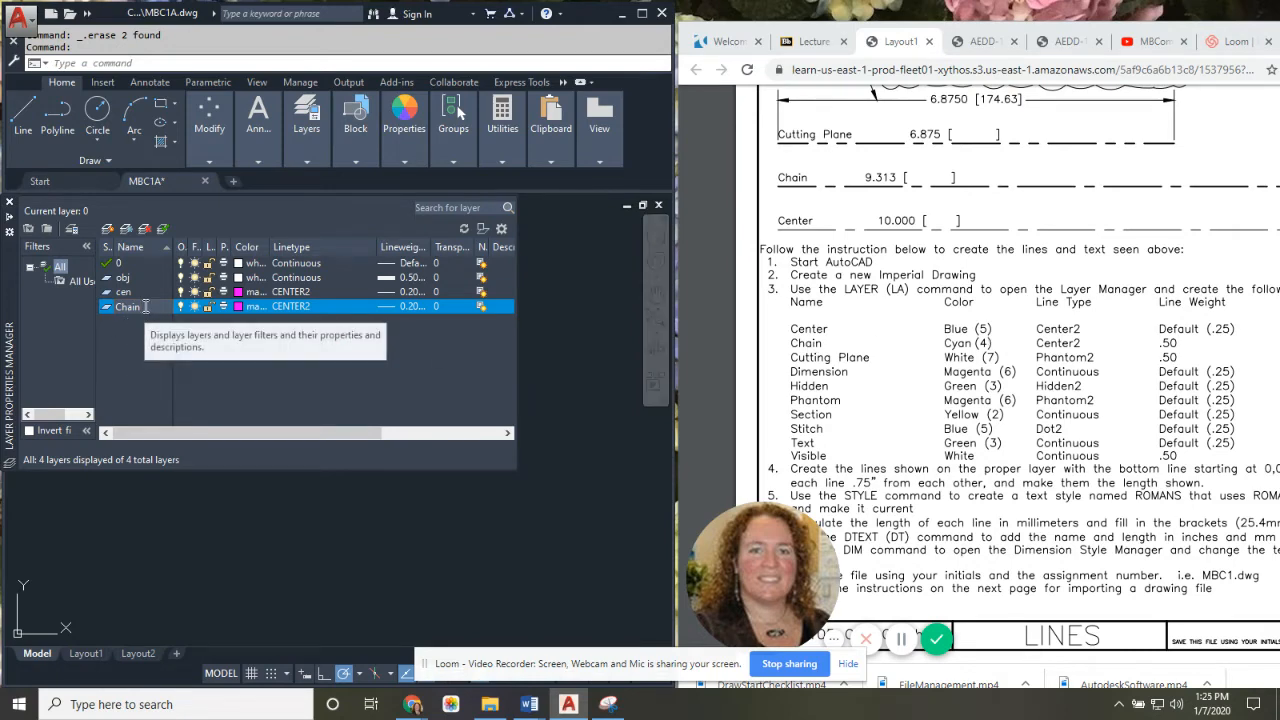
pyautogui.hotkey('alt', 'n')
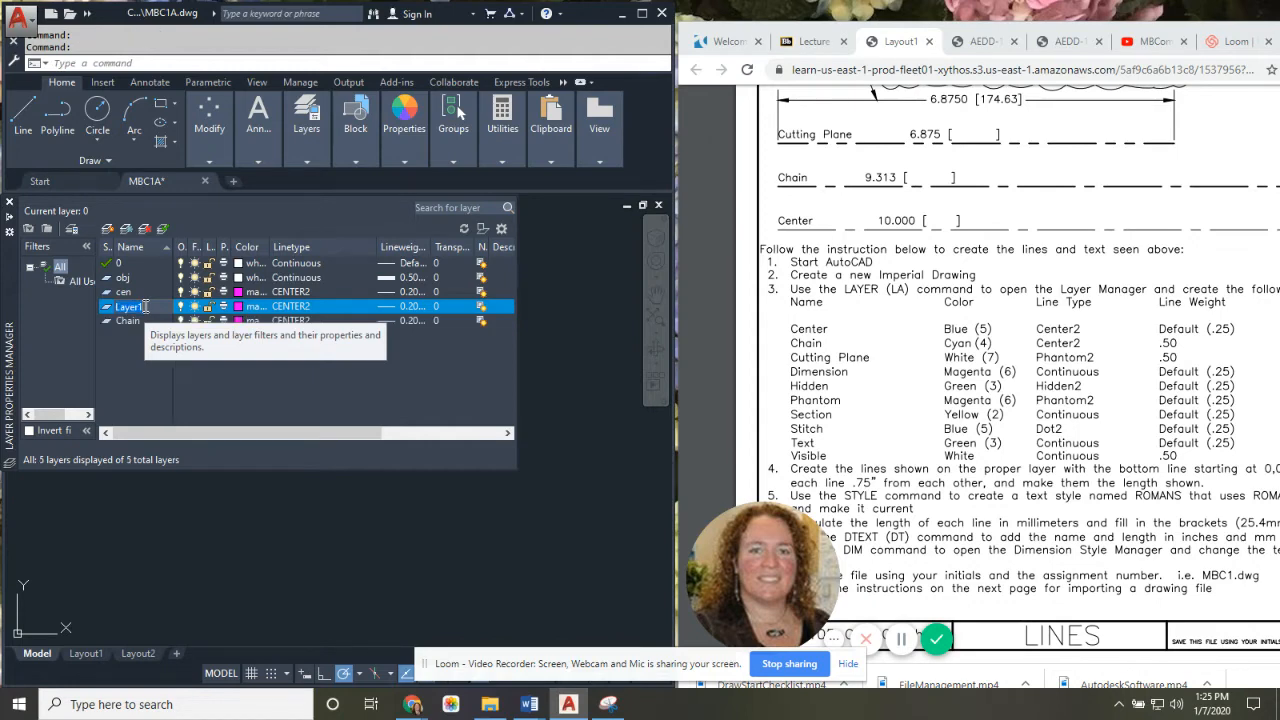
pyautogui.write('Cutting Plane')
pyautogui.press('Return')
pyautogui.hotkey('alt', 'n')
pyautogui.write('Dim')
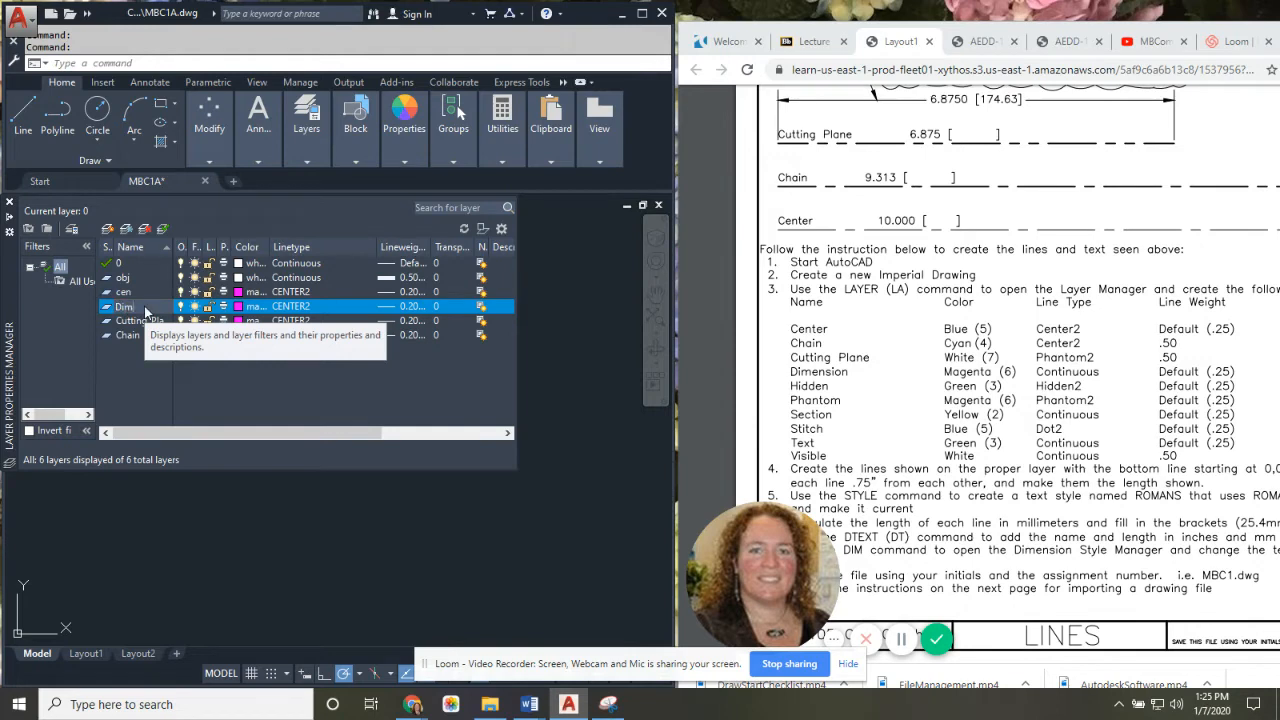
pyautogui.press('Return')
# Step: Add five more layers named Hidden, Phantom, Section, Stitch and Text
pyautogui.hotkey('alt', 'n')
pyautogui.press('Return')
pyautogui.press('Return')
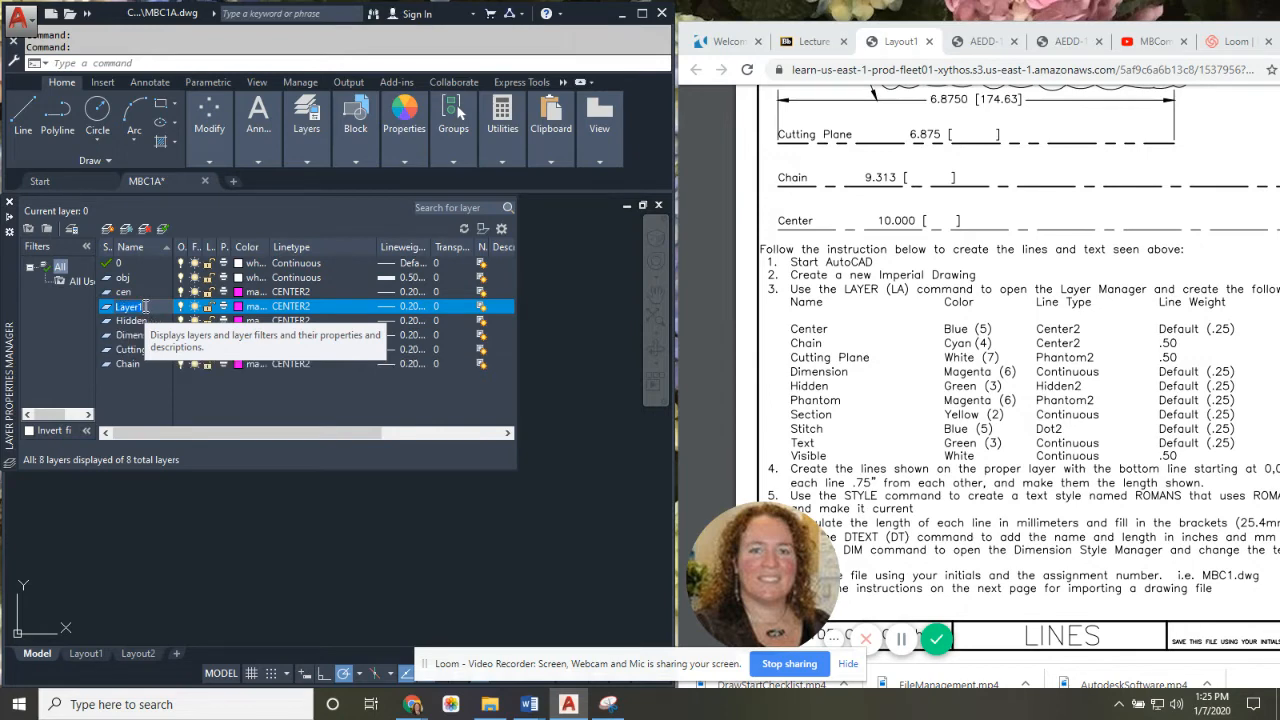
pyautogui.write('P')
pyautogui.write('hantom,')
pyautogui.write('Se')
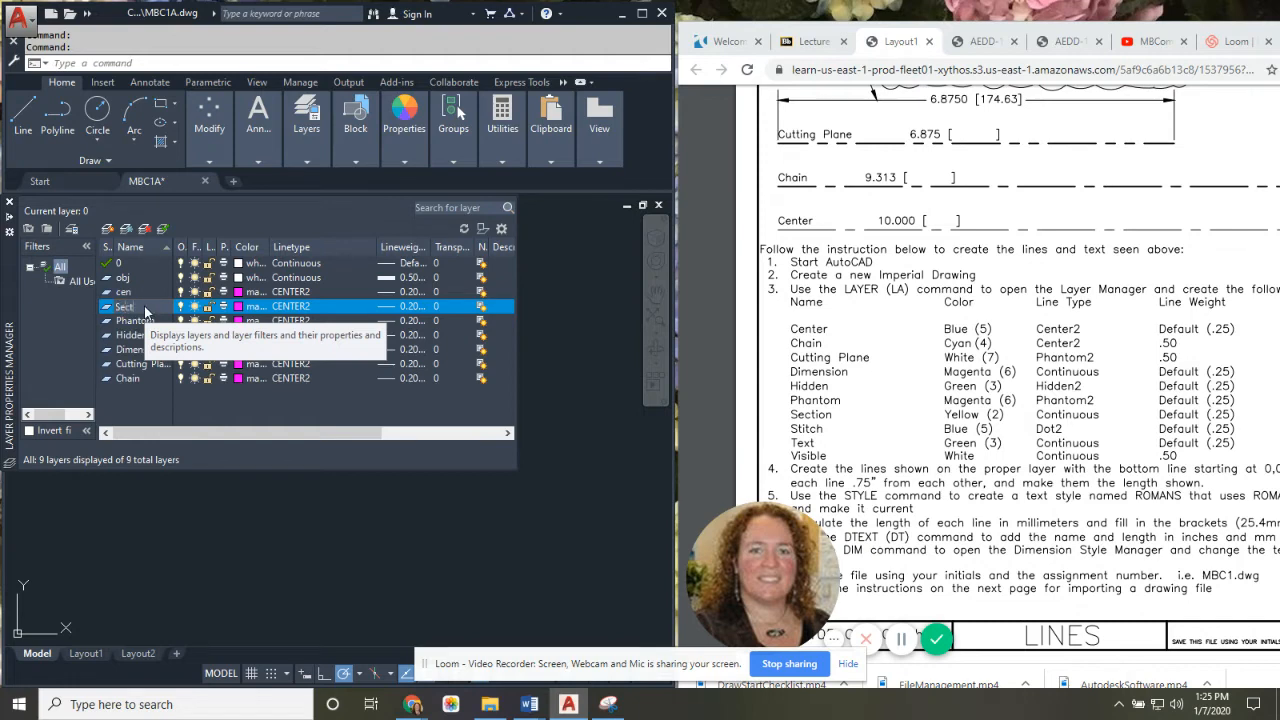
pyautogui.write('ction,')
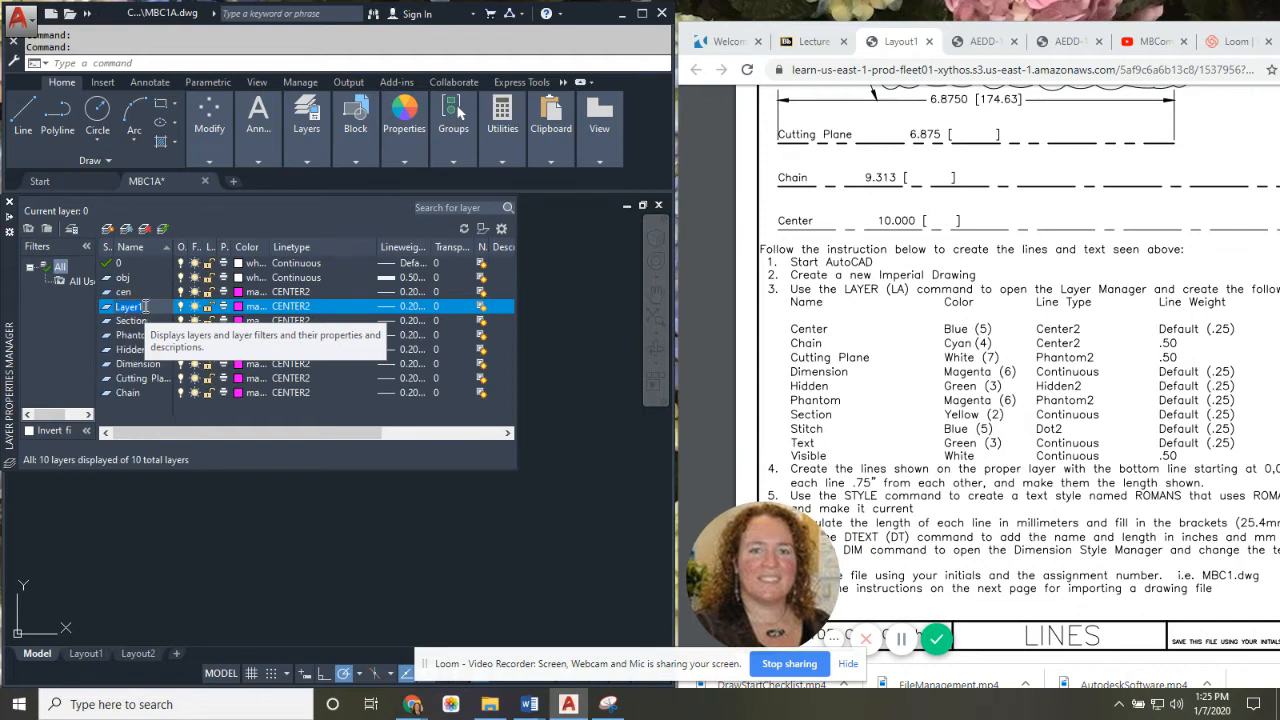
pyautogui.write('Stitch,')
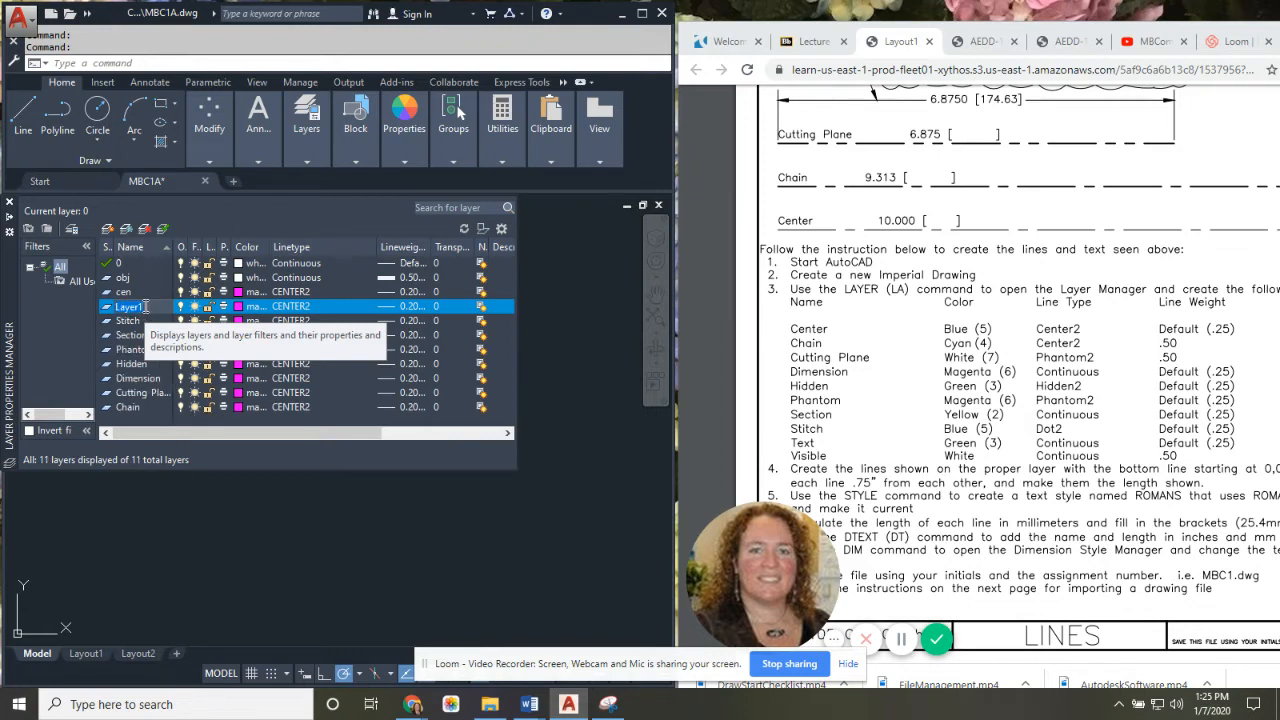
pyautogui.write('Text')
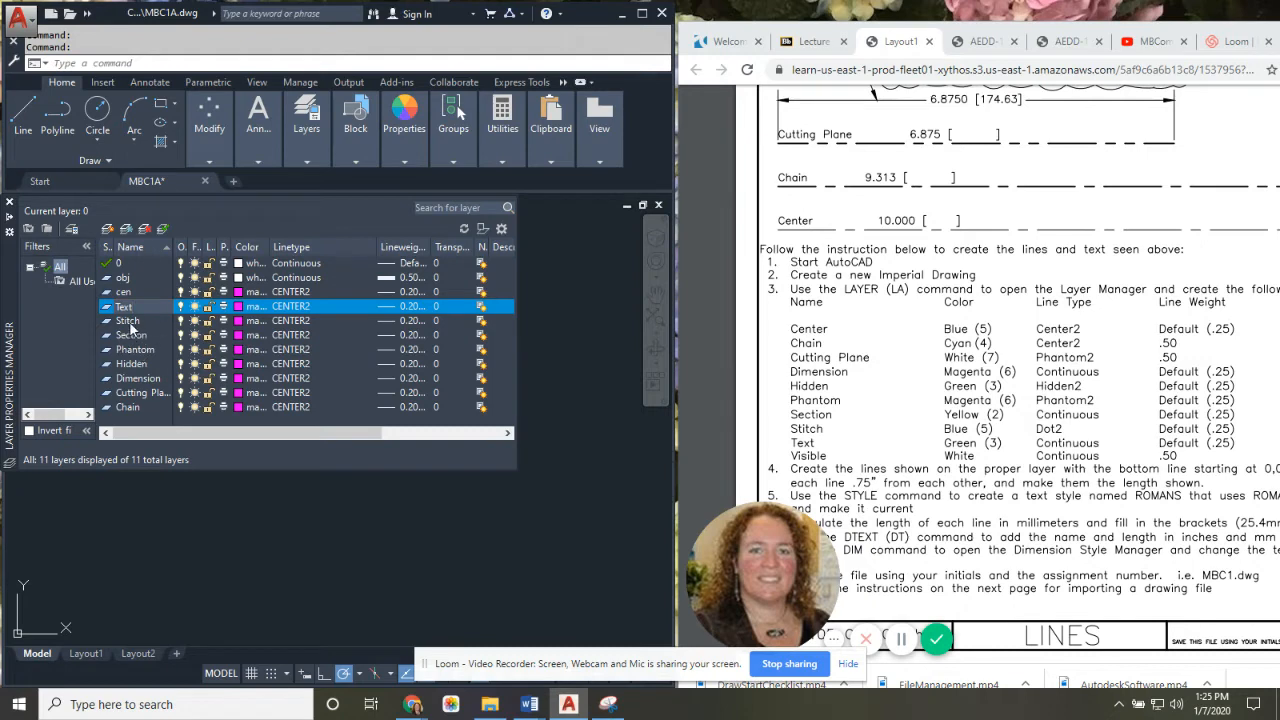
pyautogui.click(131, 322)
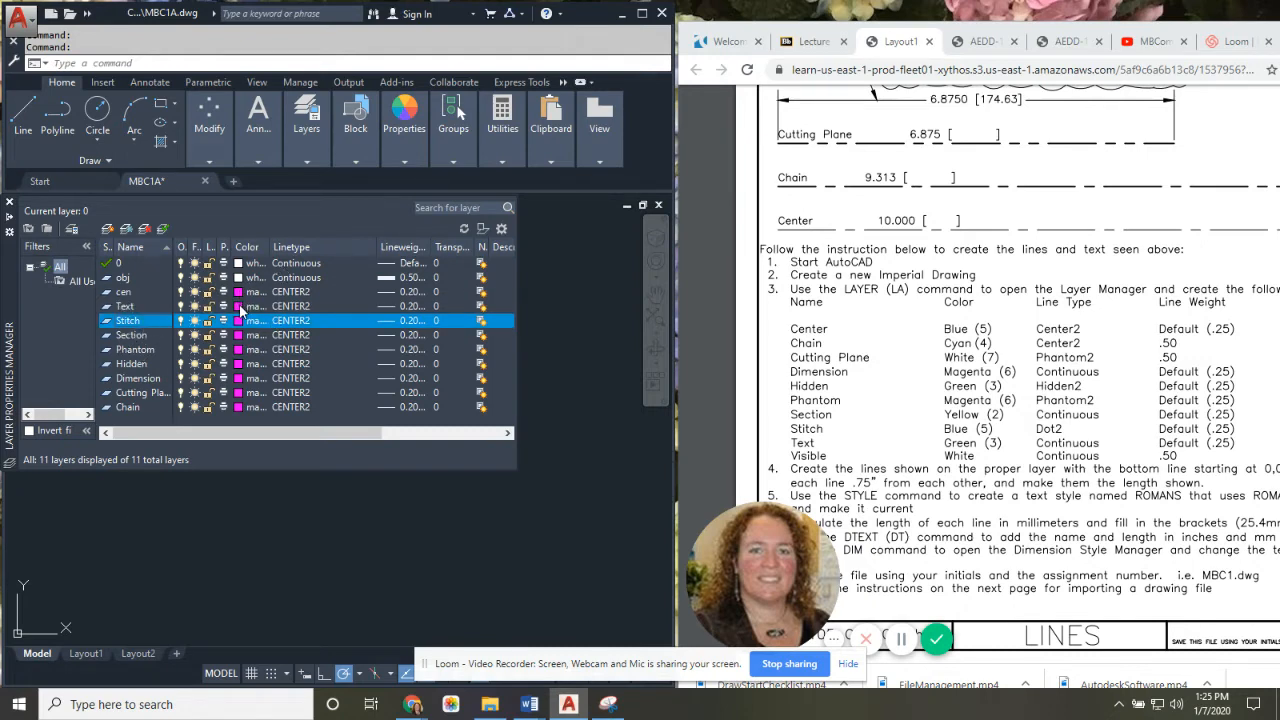
pyautogui.click(121, 292)
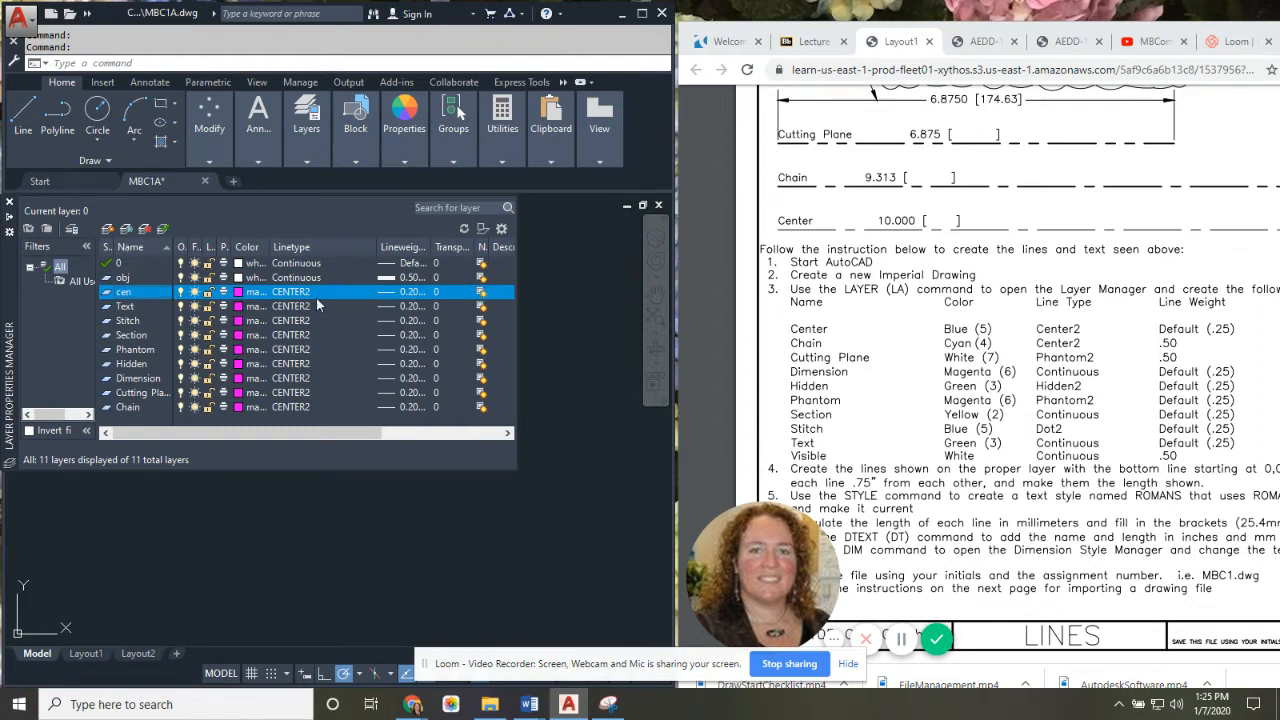
pyautogui.click(128, 278)
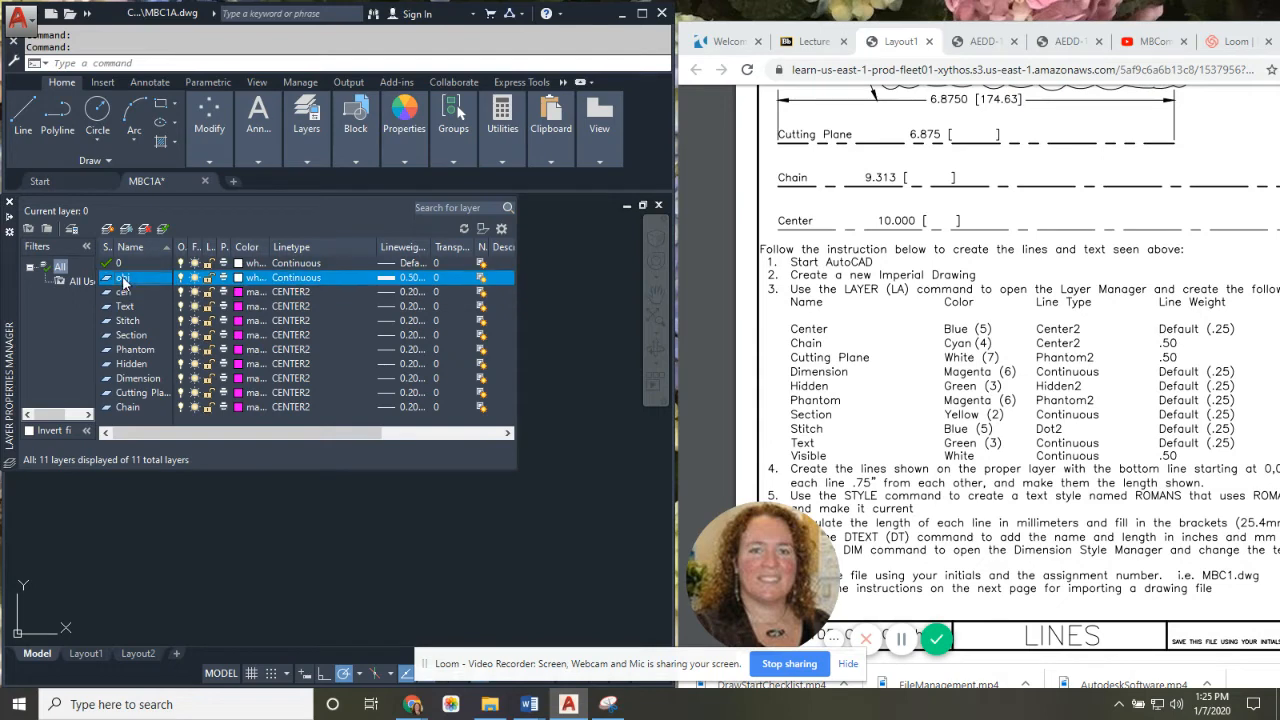
pyautogui.click(122, 292)
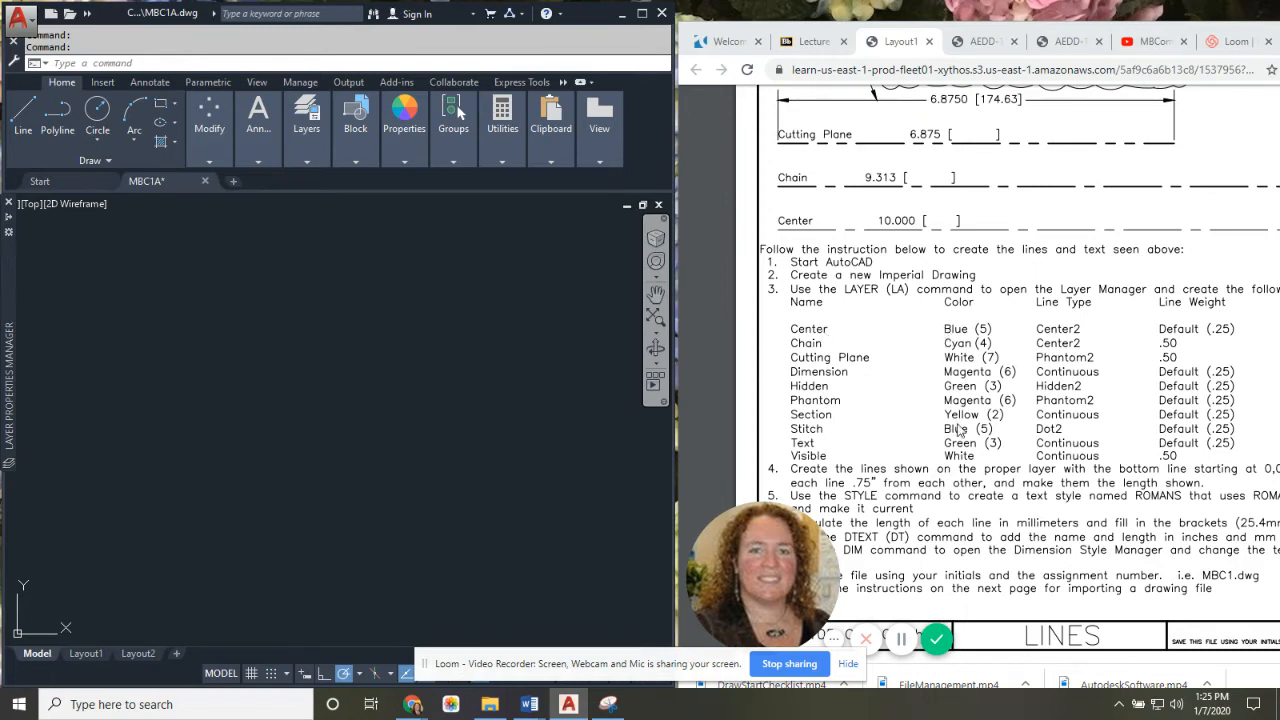
# Step: Set the color of the cen and Stitch layers to blue
pyautogui.moveTo(12, 330)
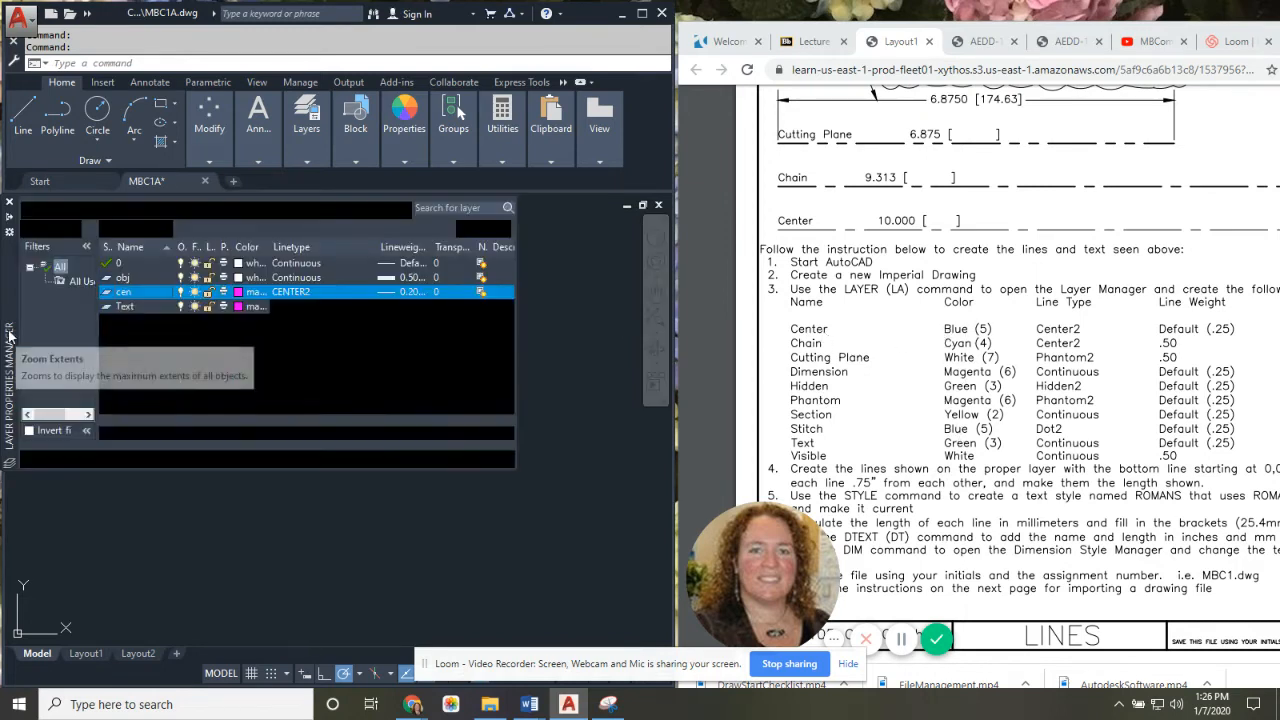
pyautogui.click(136, 322)
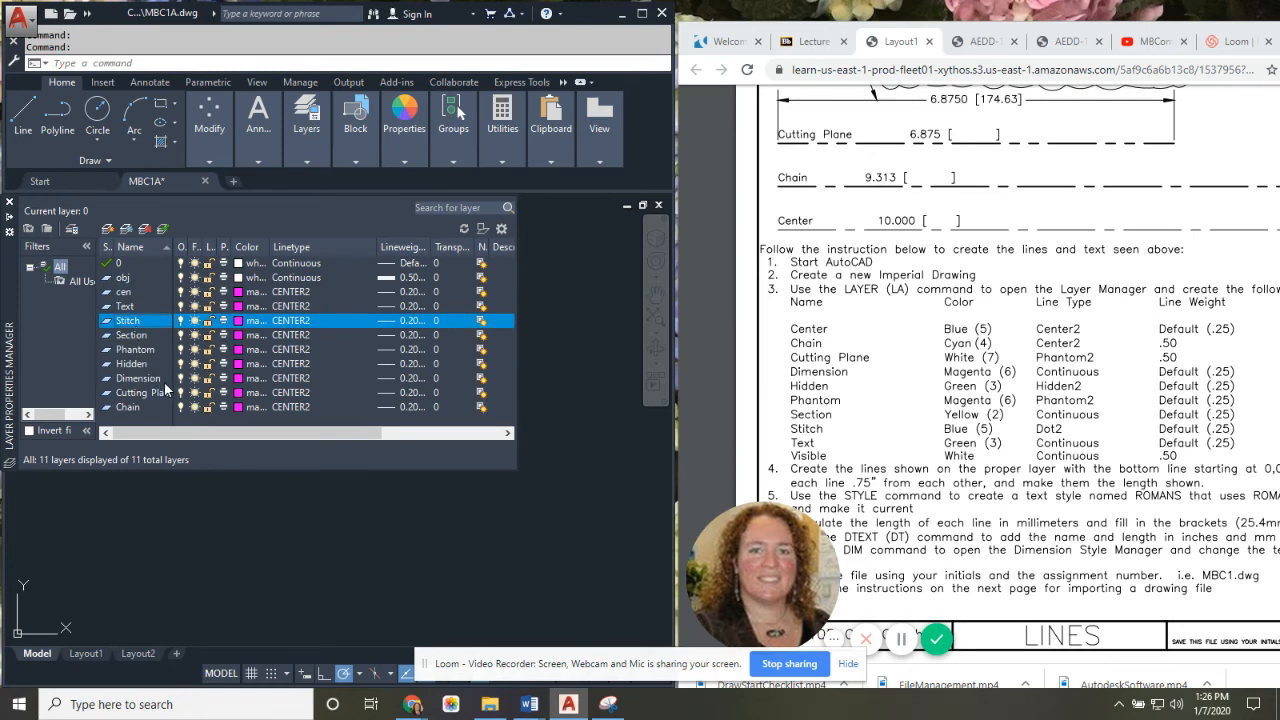
pyautogui.keyDown('shift'); pyautogui.click(125, 292); pyautogui.keyUp('shift')
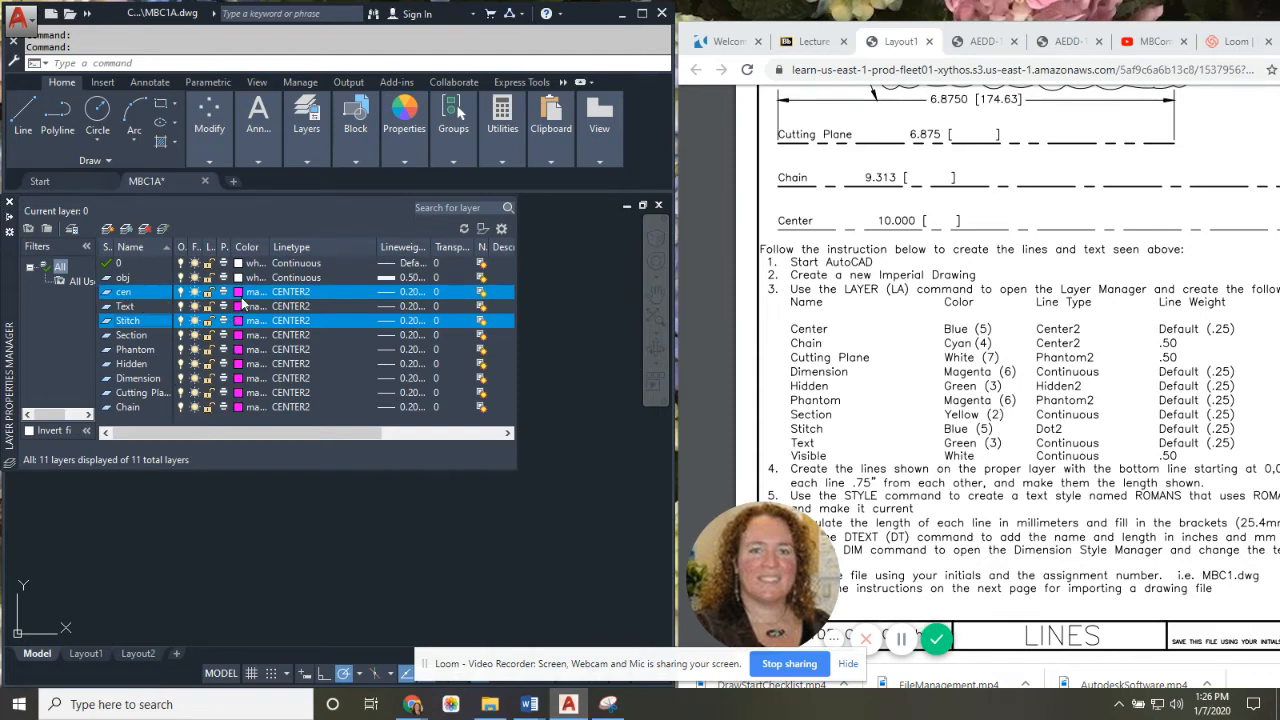
pyautogui.click(240, 292)
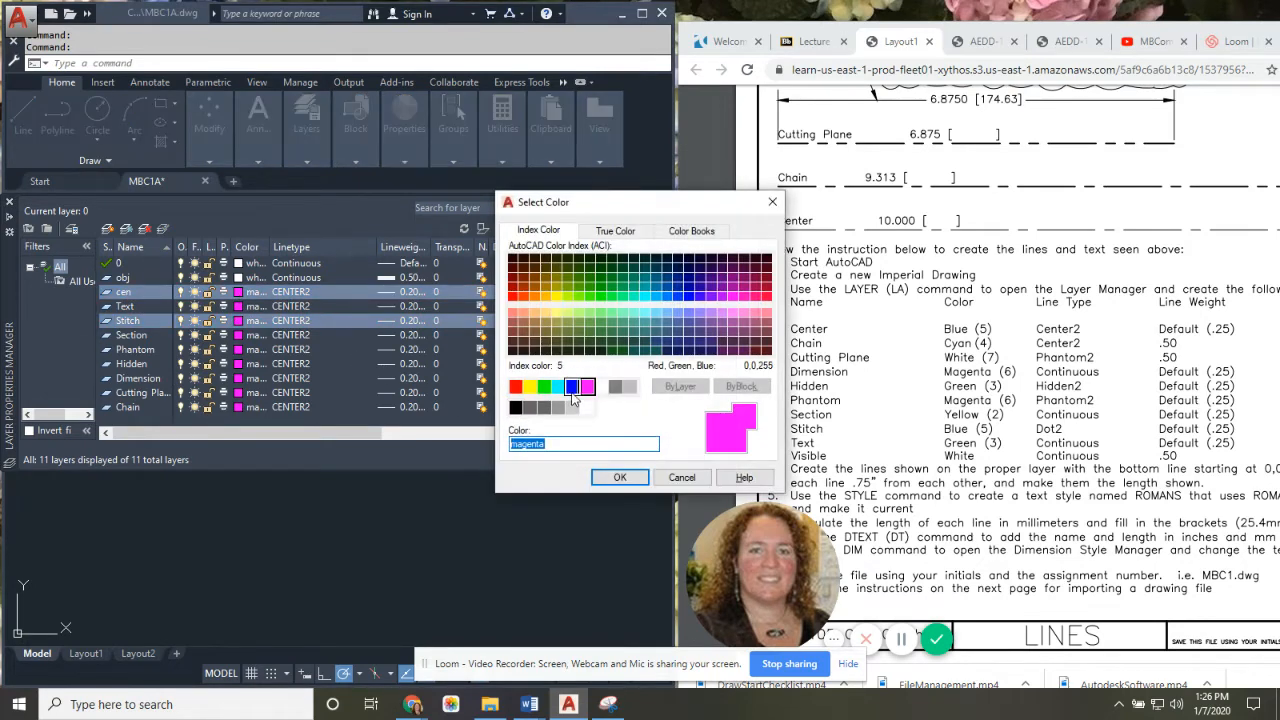
pyautogui.click(573, 387)
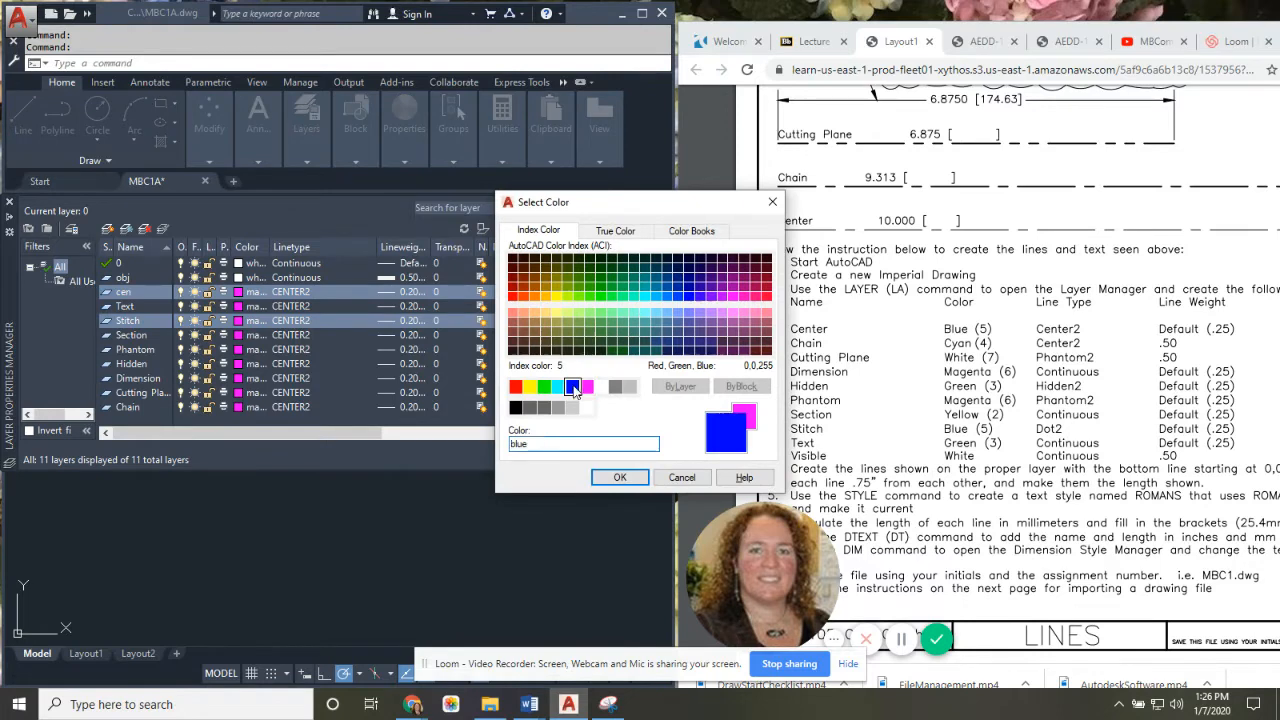
pyautogui.click(620, 478)
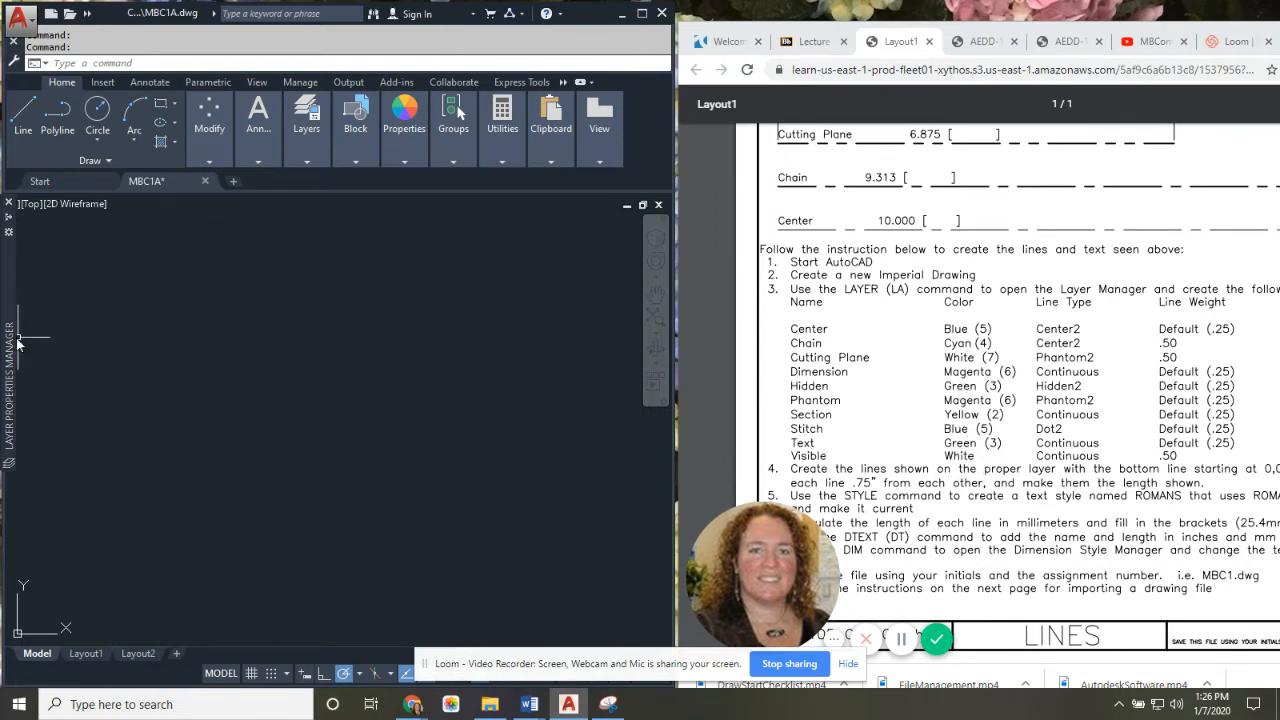
# Step: Set the color of the Text and Hidden layers to green
pyautogui.moveTo(17, 343)
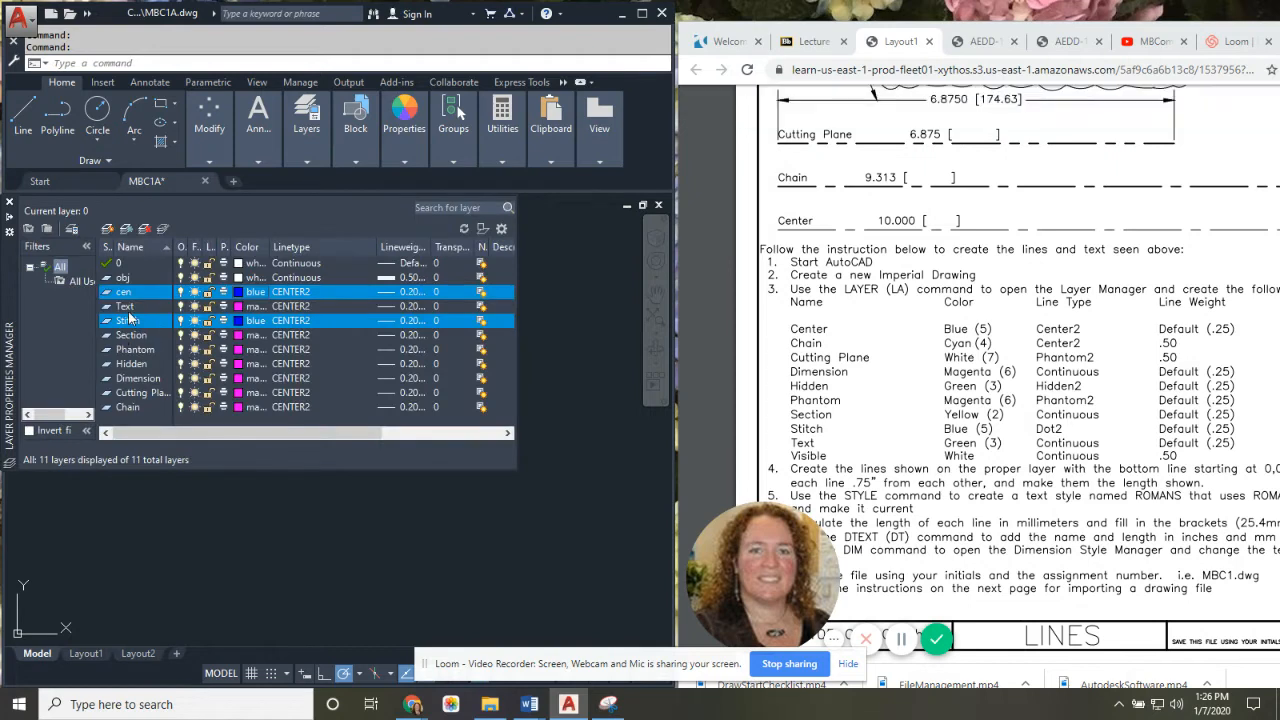
pyautogui.click(130, 308)
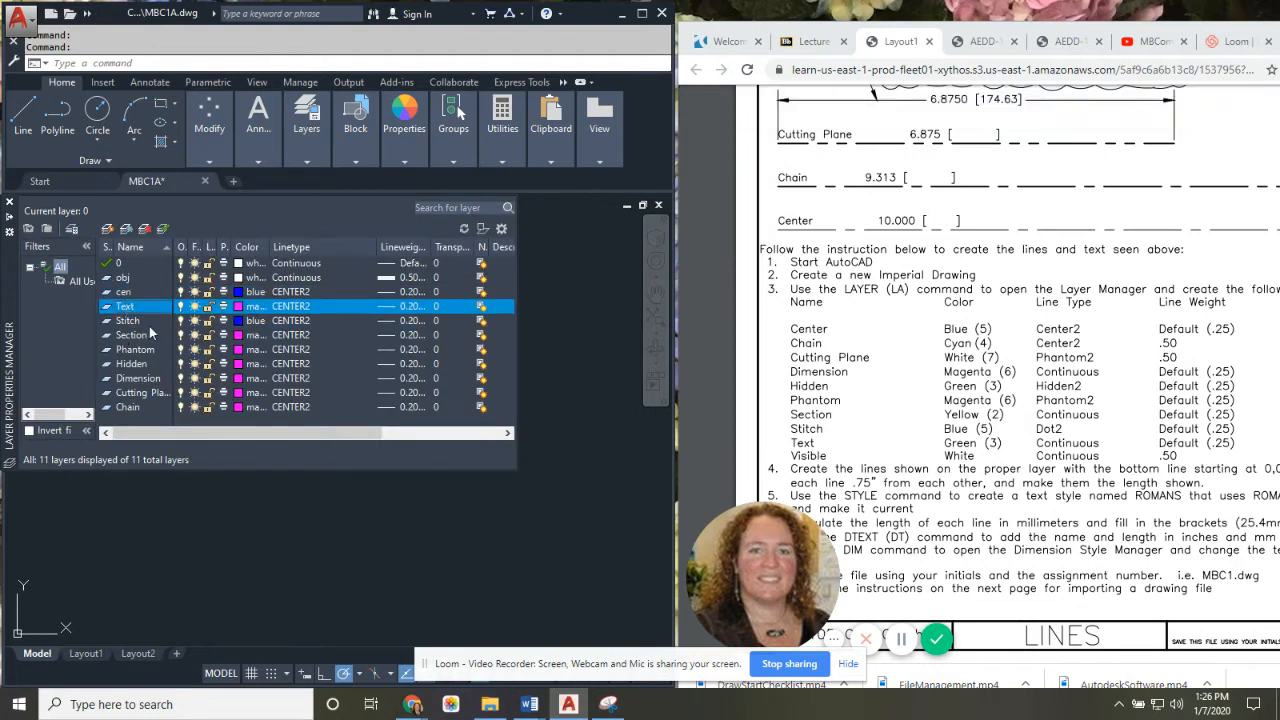
pyautogui.keyDown('ctrl'); pyautogui.click(131, 366); pyautogui.keyUp('ctrl')
pyautogui.click(239, 365)
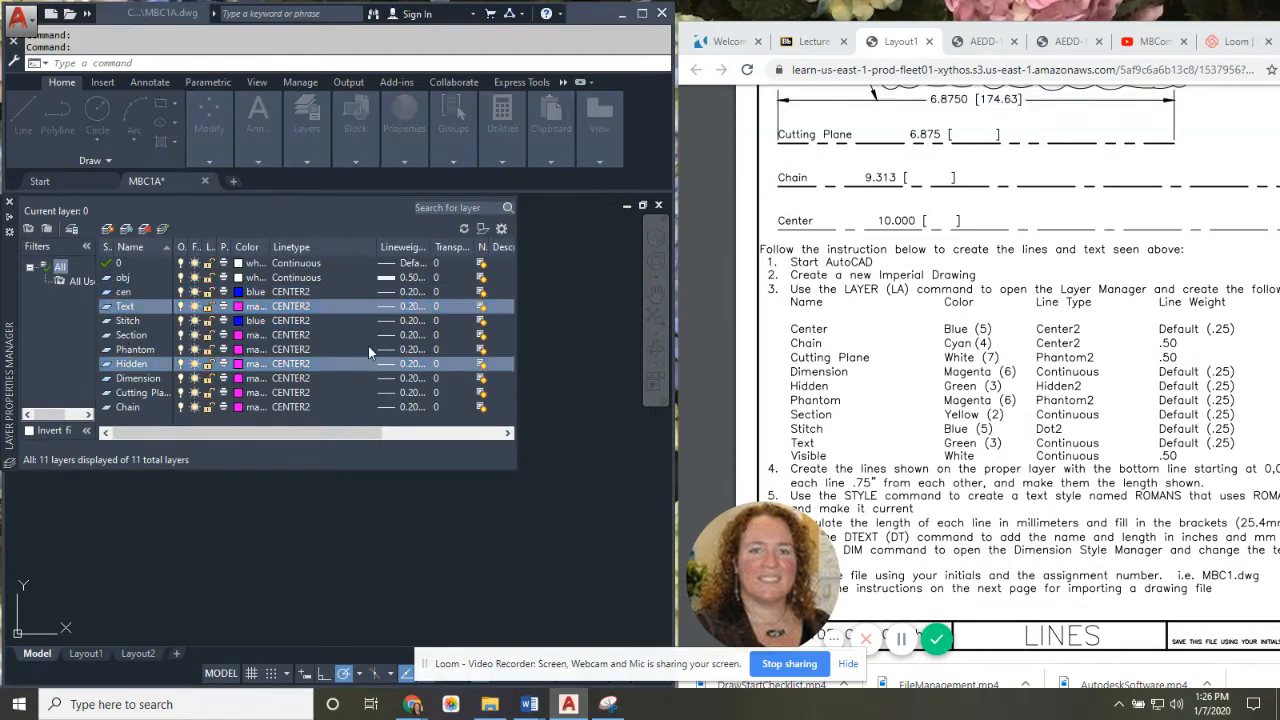
pyautogui.click(544, 387)
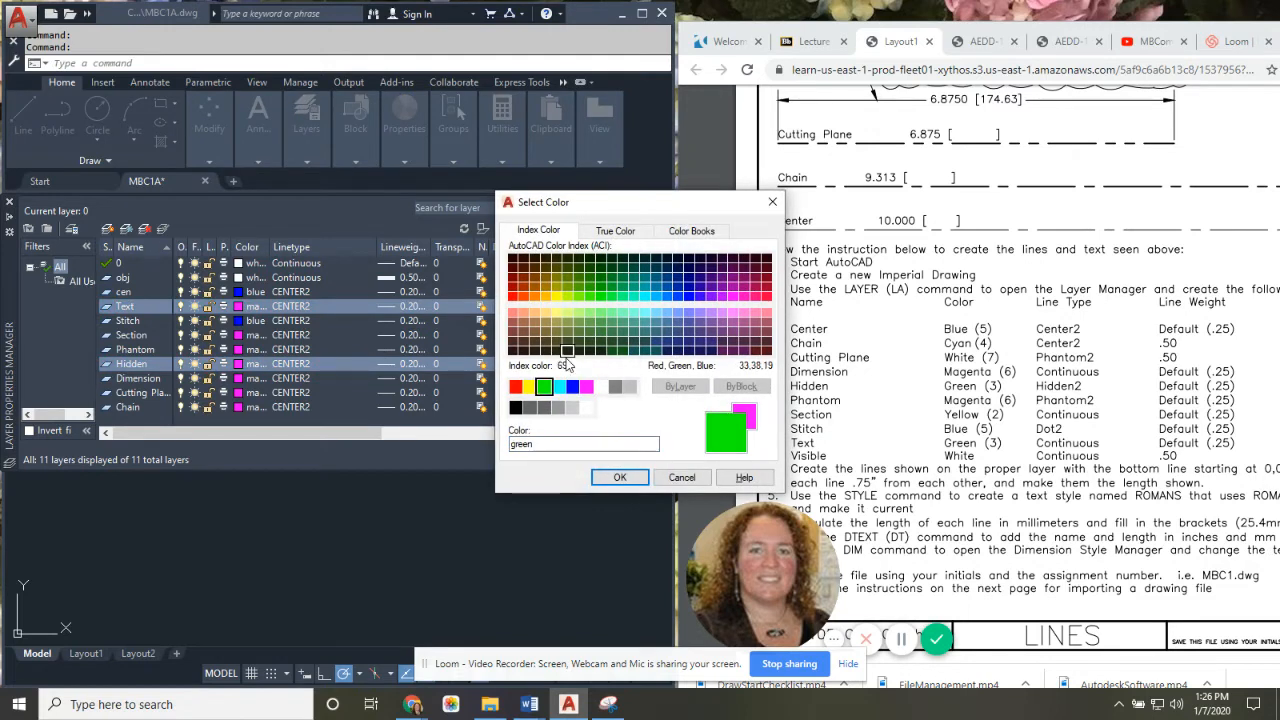
pyautogui.click(620, 477)
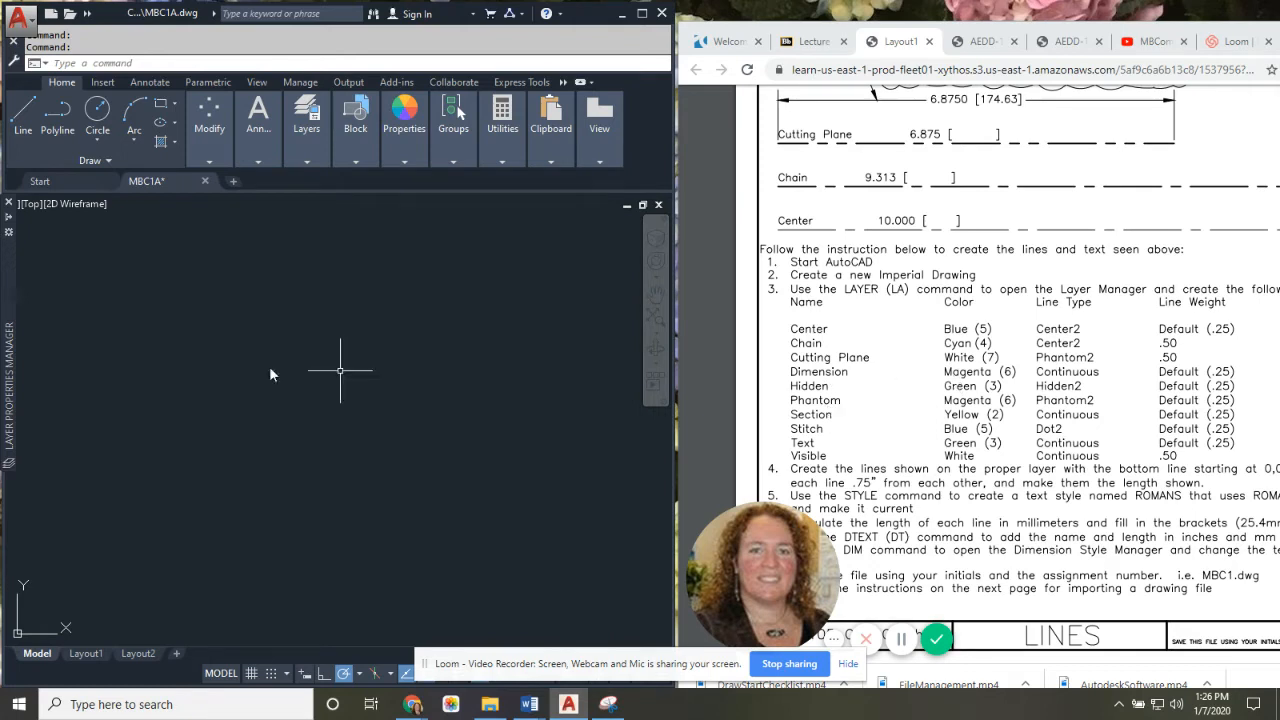
pyautogui.moveTo(8, 355)
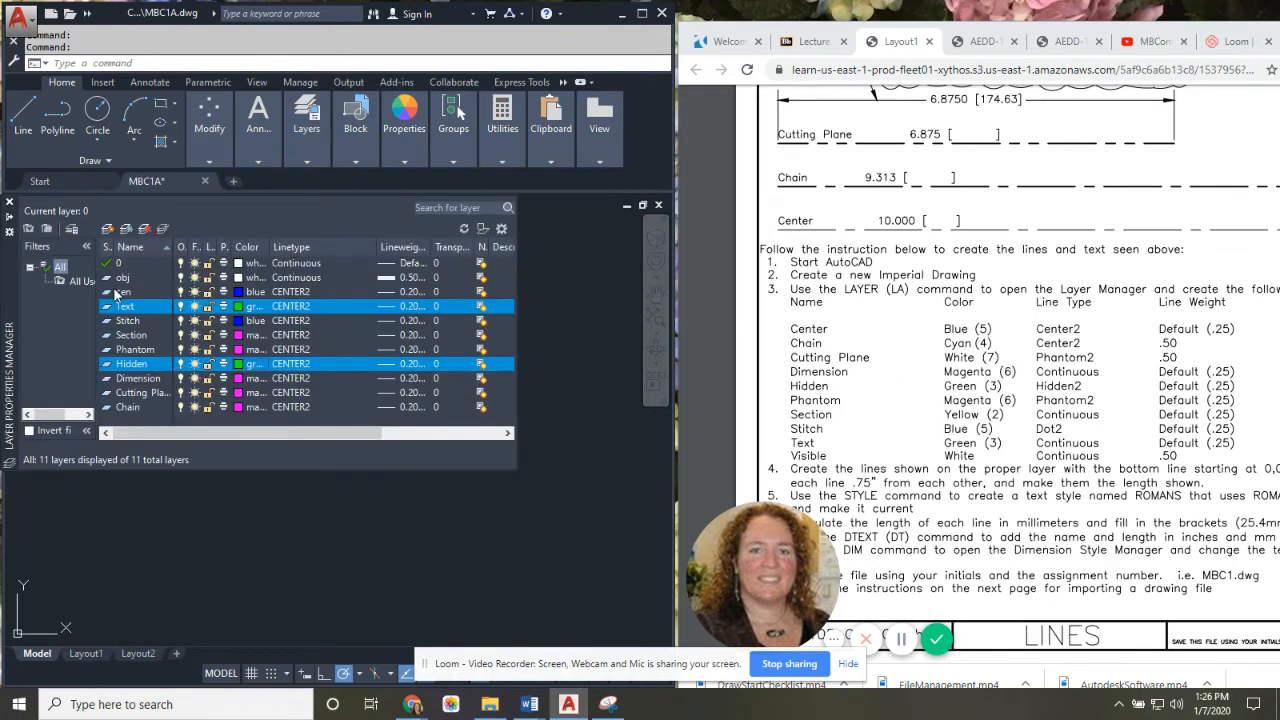
pyautogui.click(140, 380)
pyautogui.keyDown('ctrl'); pyautogui.click(140, 352); pyautogui.keyUp('ctrl')
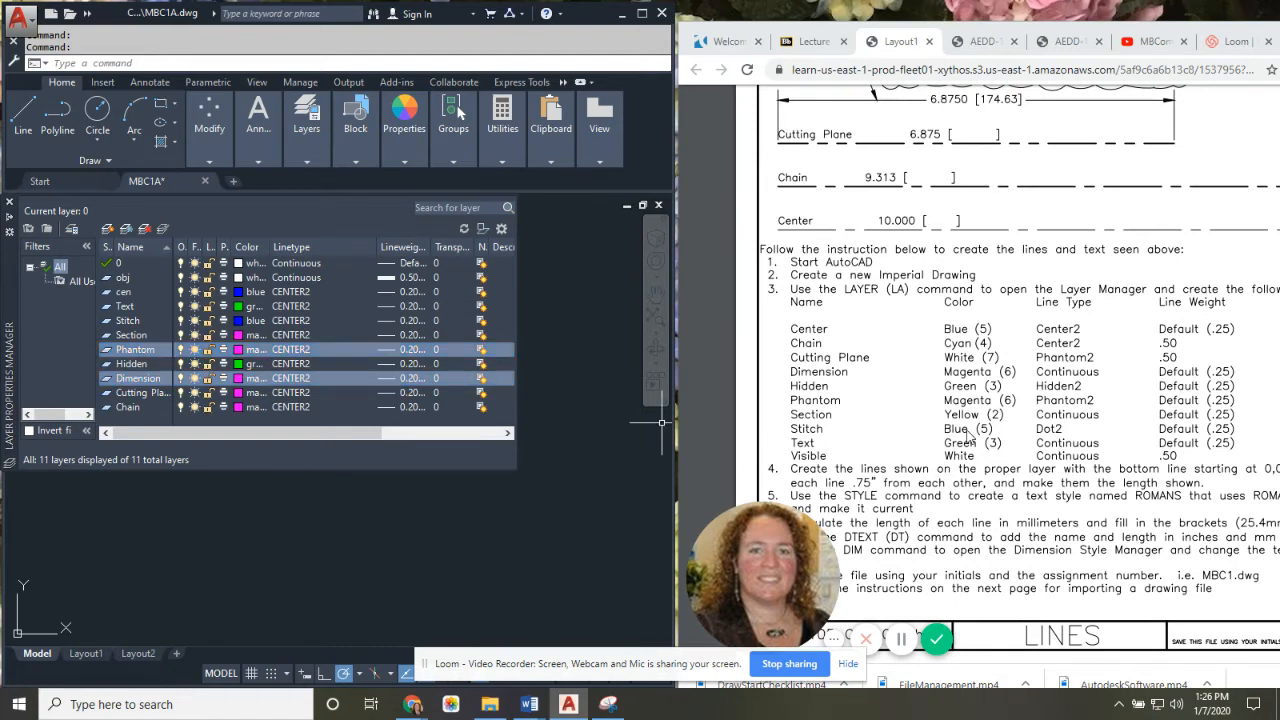
# Step: Set the Section layer's color to yellow
pyautogui.moveTo(9, 382)
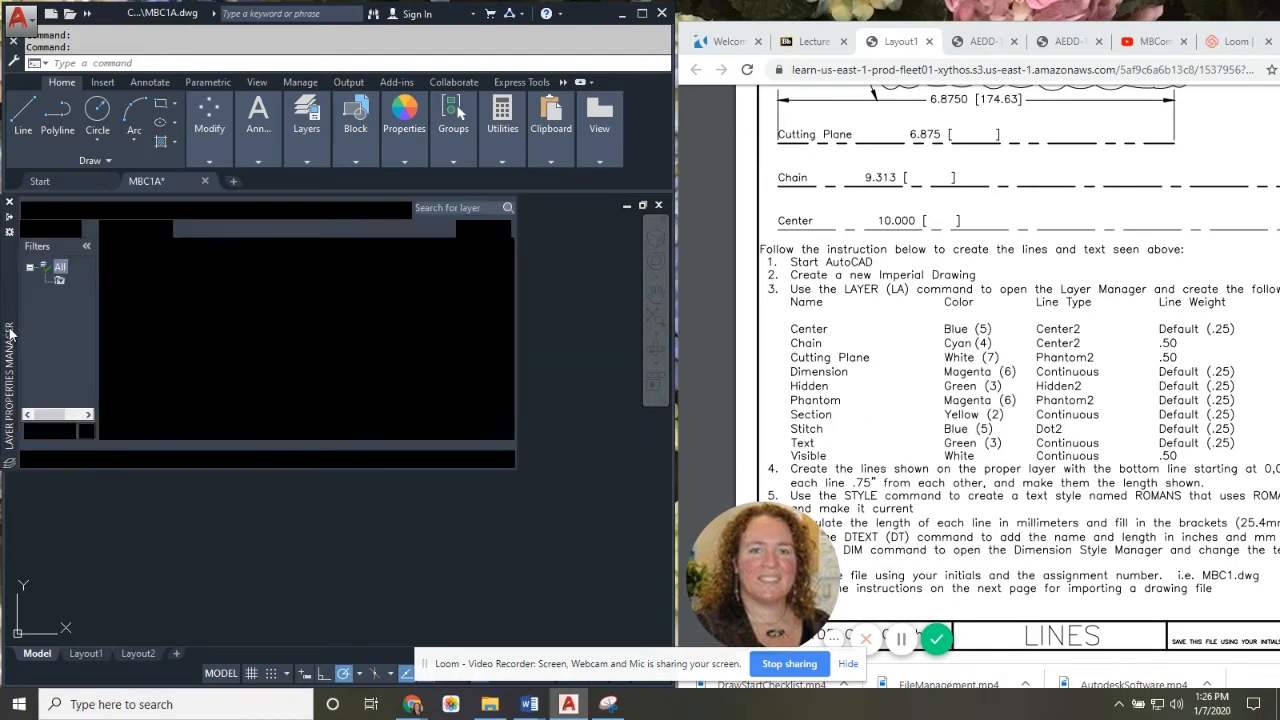
pyautogui.click(143, 336)
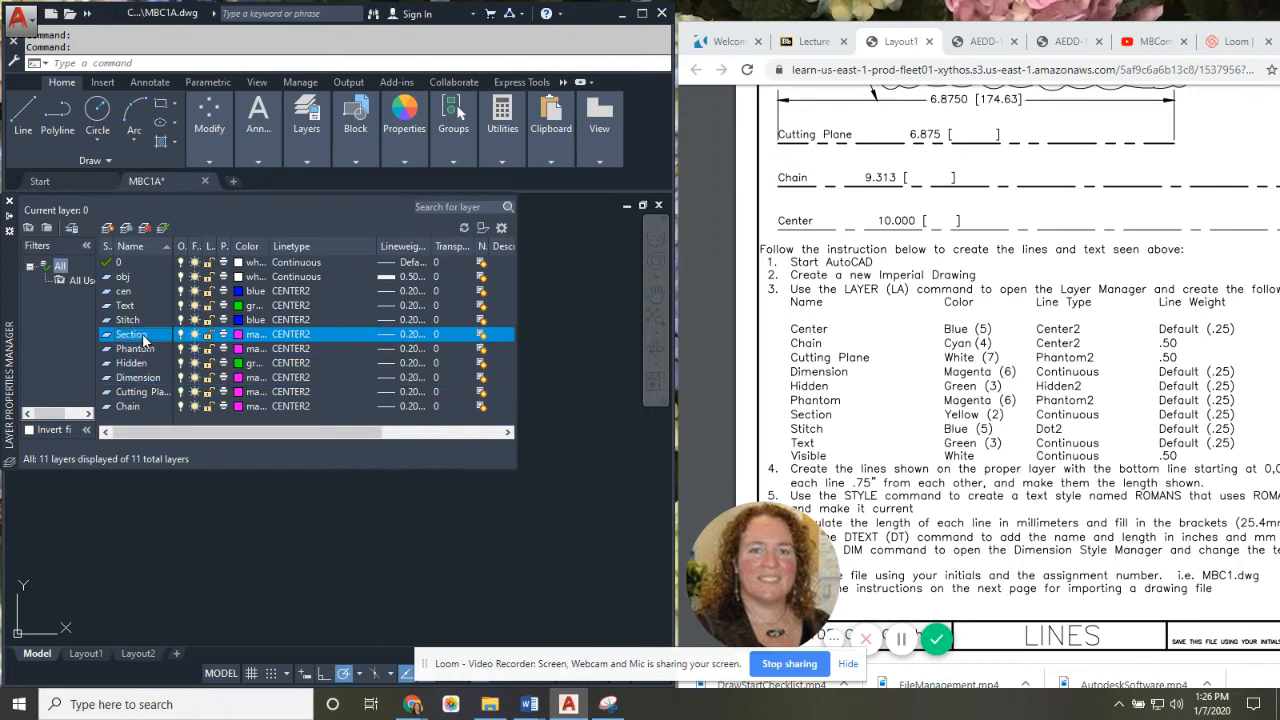
pyautogui.click(241, 335)
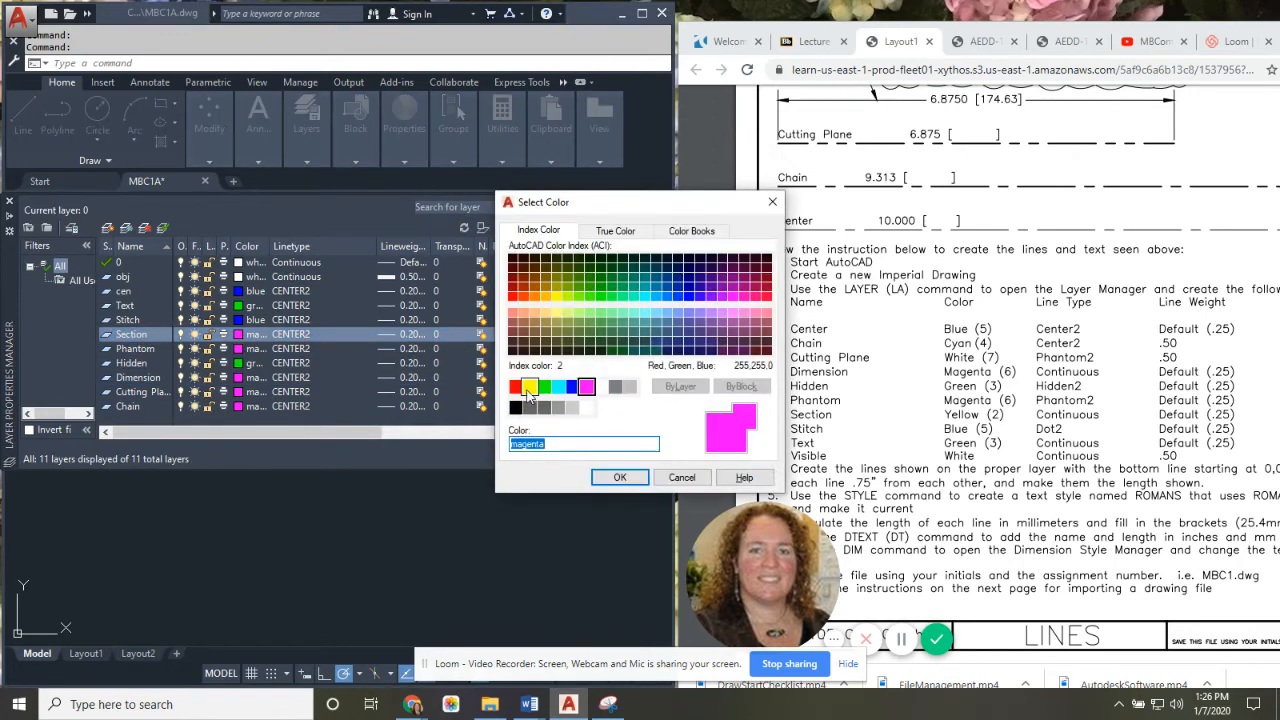
pyautogui.click(528, 387)
pyautogui.click(620, 477)
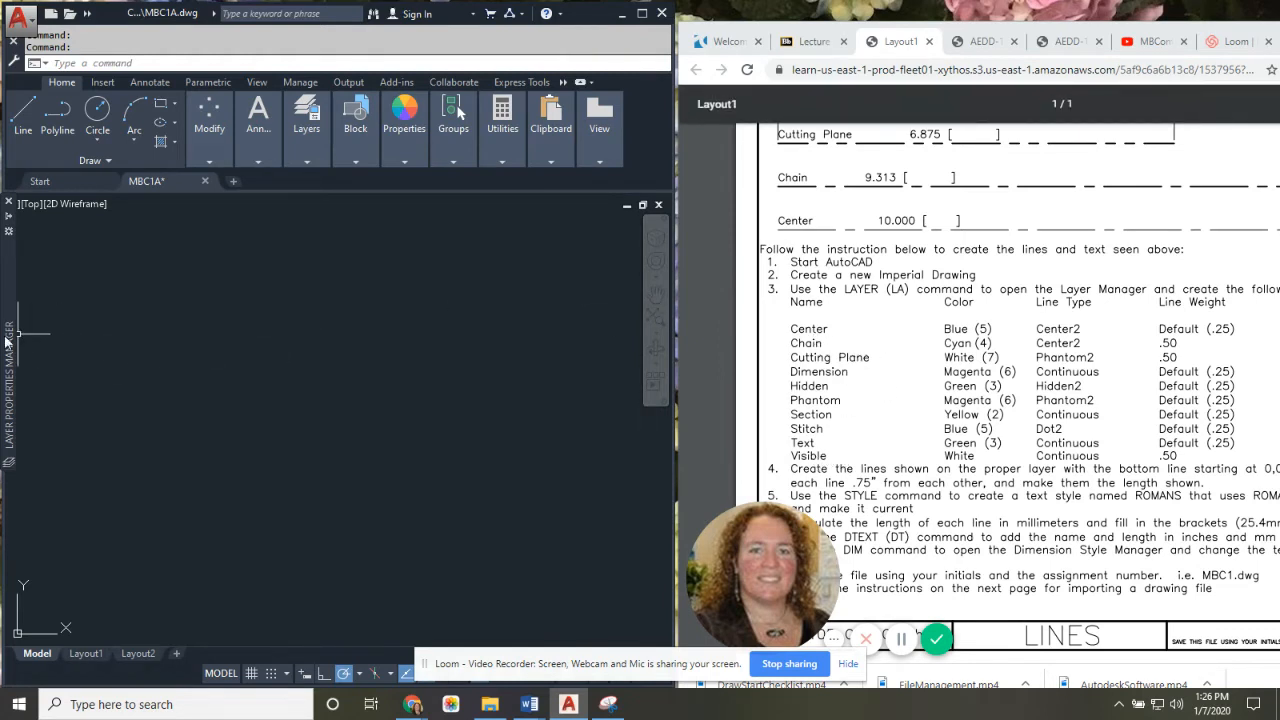
# Step: Set the Cutting Plane layer's color to white
pyautogui.moveTo(8, 334)
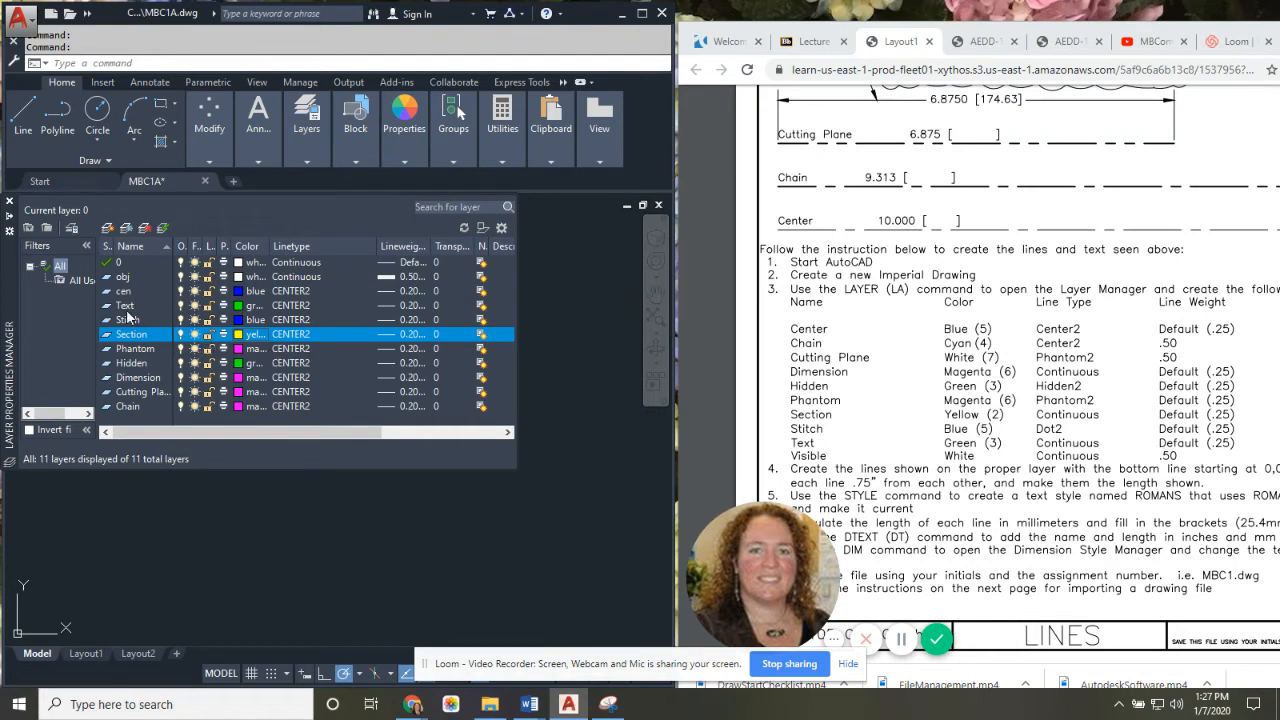
pyautogui.click(147, 393)
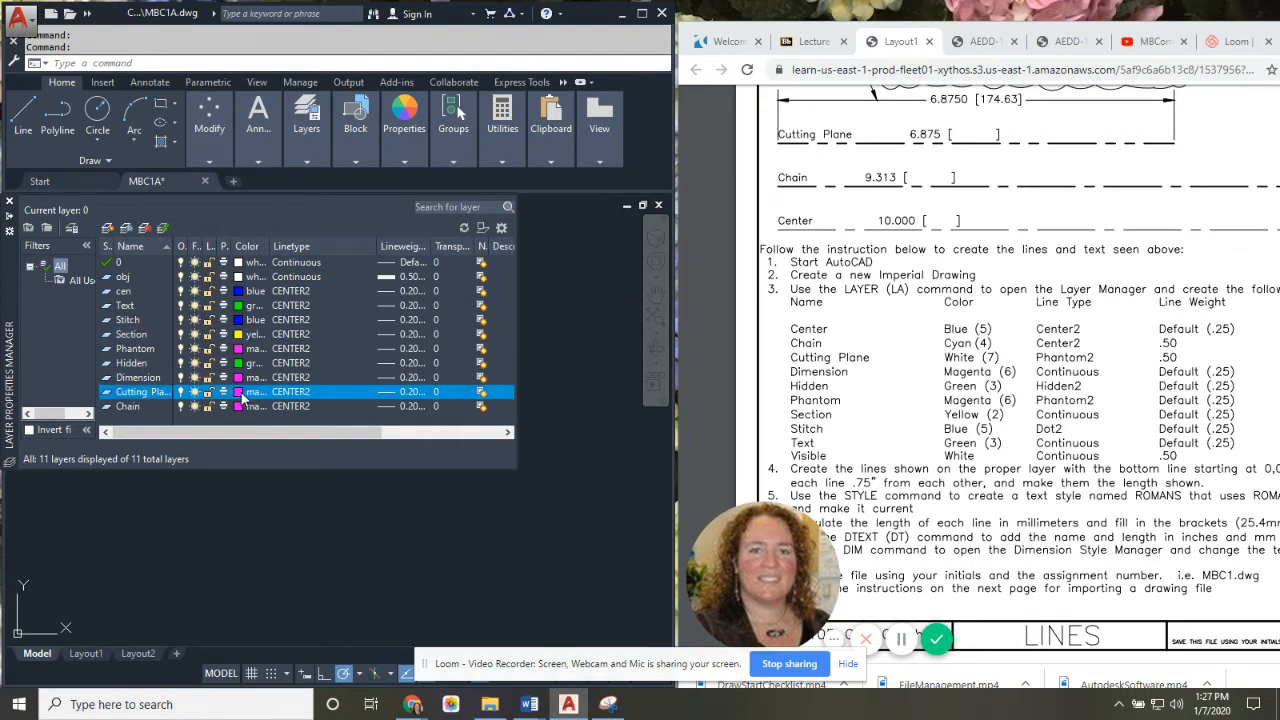
pyautogui.click(243, 396)
pyautogui.click(601, 387)
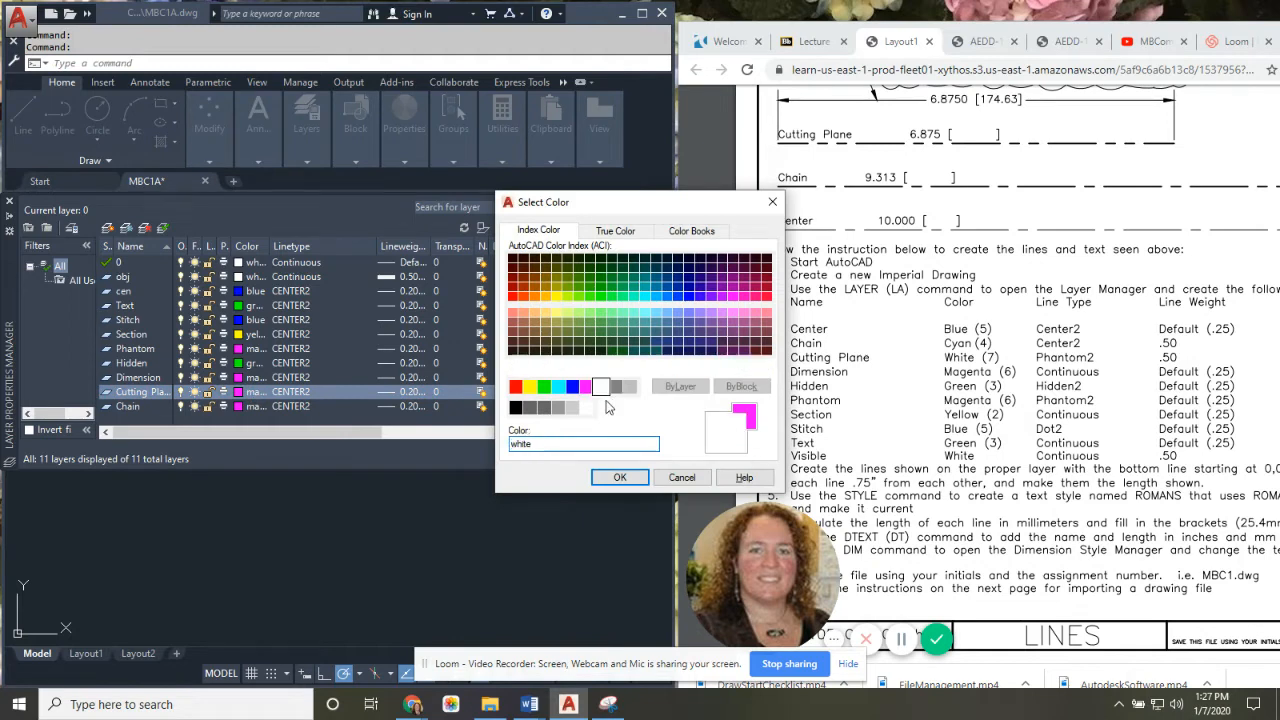
pyautogui.click(620, 477)
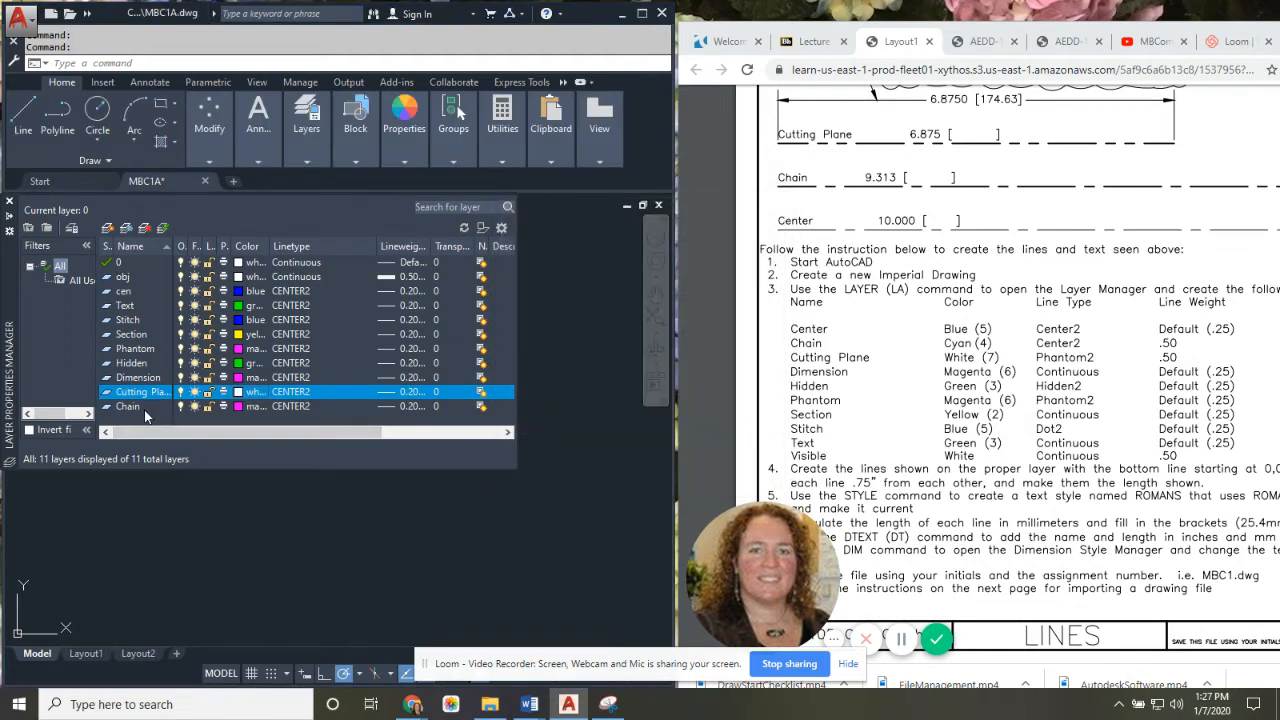
# Step: Set the Chain layer's color to cyan
pyautogui.click(238, 412)
pyautogui.click(238, 408)
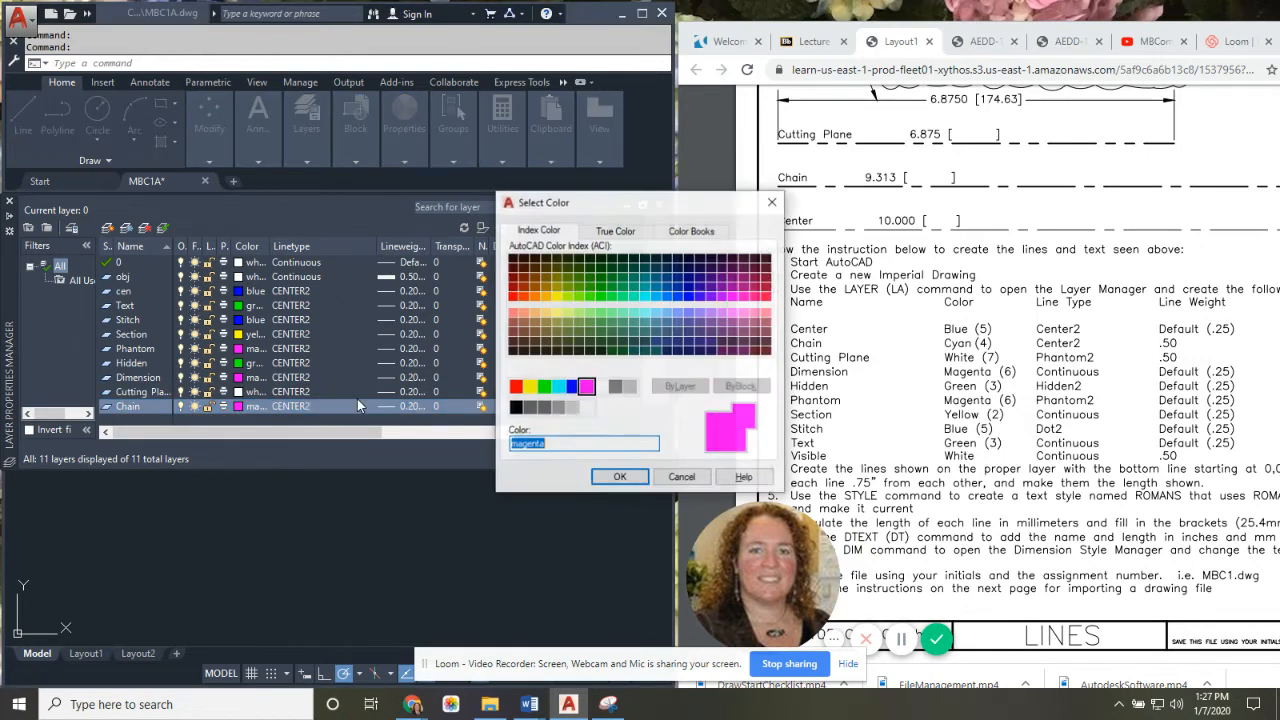
pyautogui.click(558, 386)
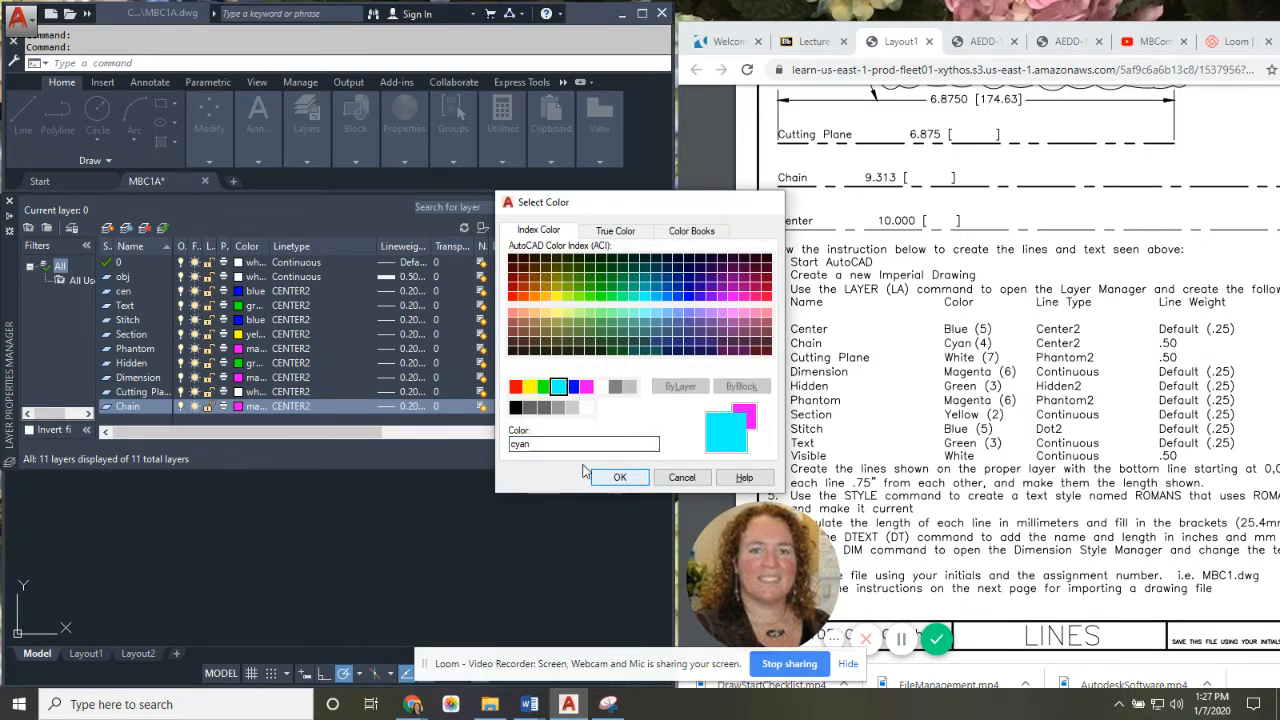
pyautogui.click(619, 477)
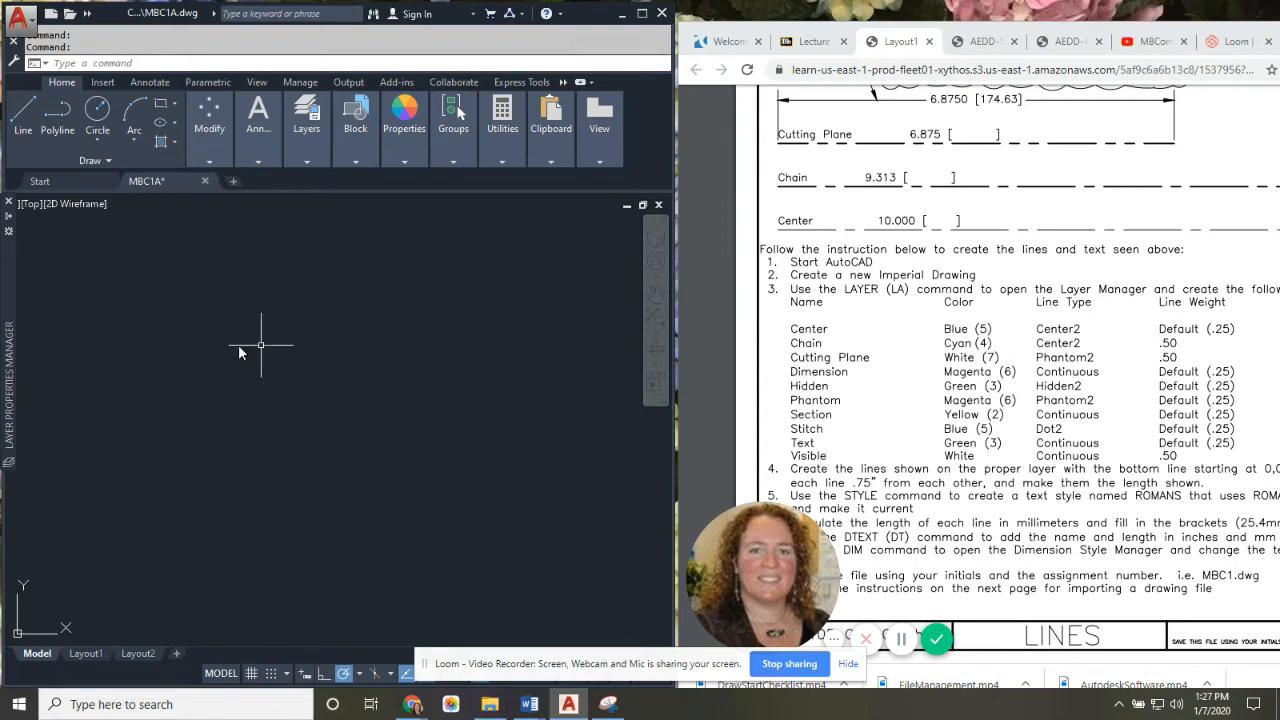
# Step: Load the HIDDEN2, PHANTOM2 and DOT2 linetypes from the acad.lin file while choosing the Phantom layer's linetype
pyautogui.moveTo(12, 348)
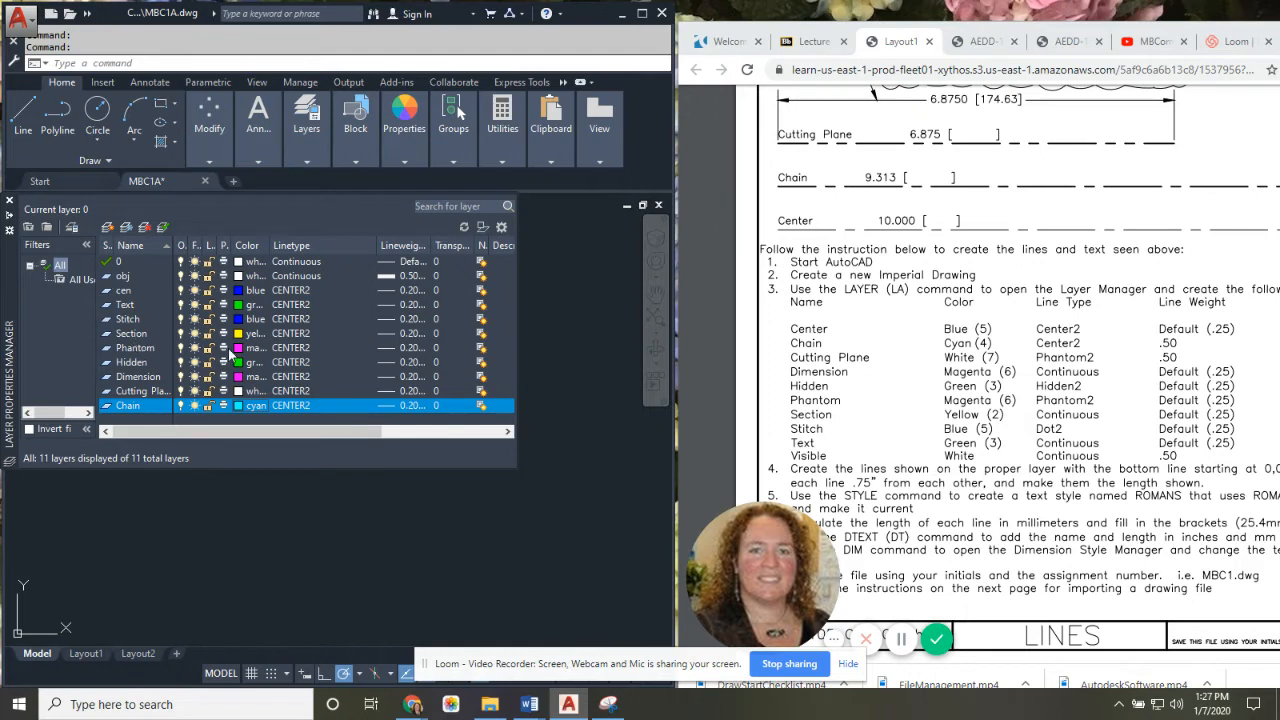
pyautogui.click(283, 349)
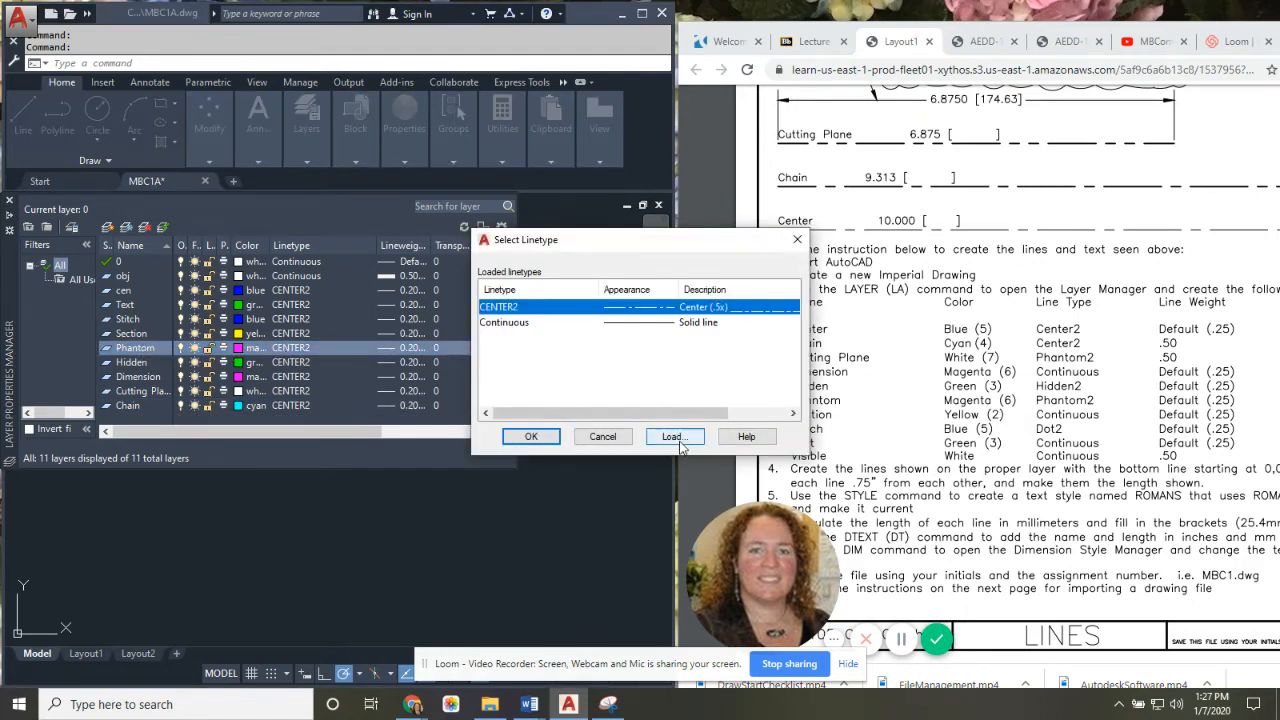
pyautogui.click(672, 436)
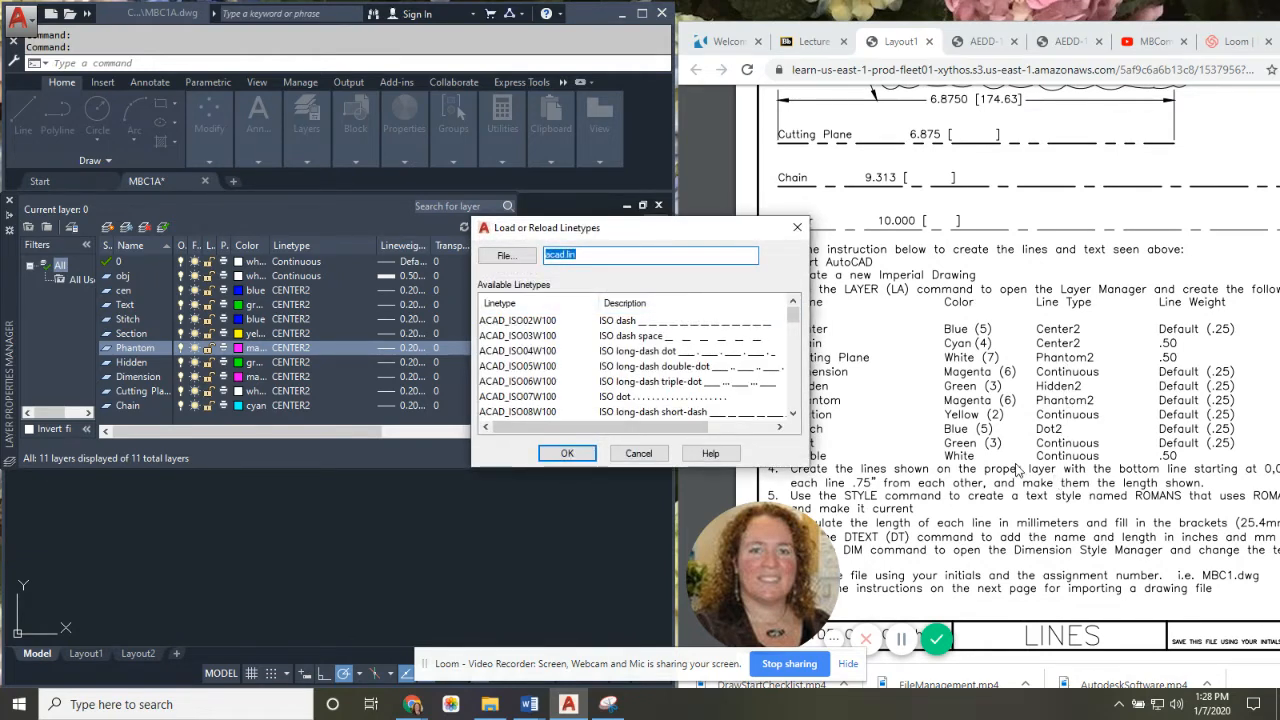
pyautogui.scroll(-1, 796, 330)
pyautogui.moveTo(796, 330); pyautogui.dragTo(798, 352)
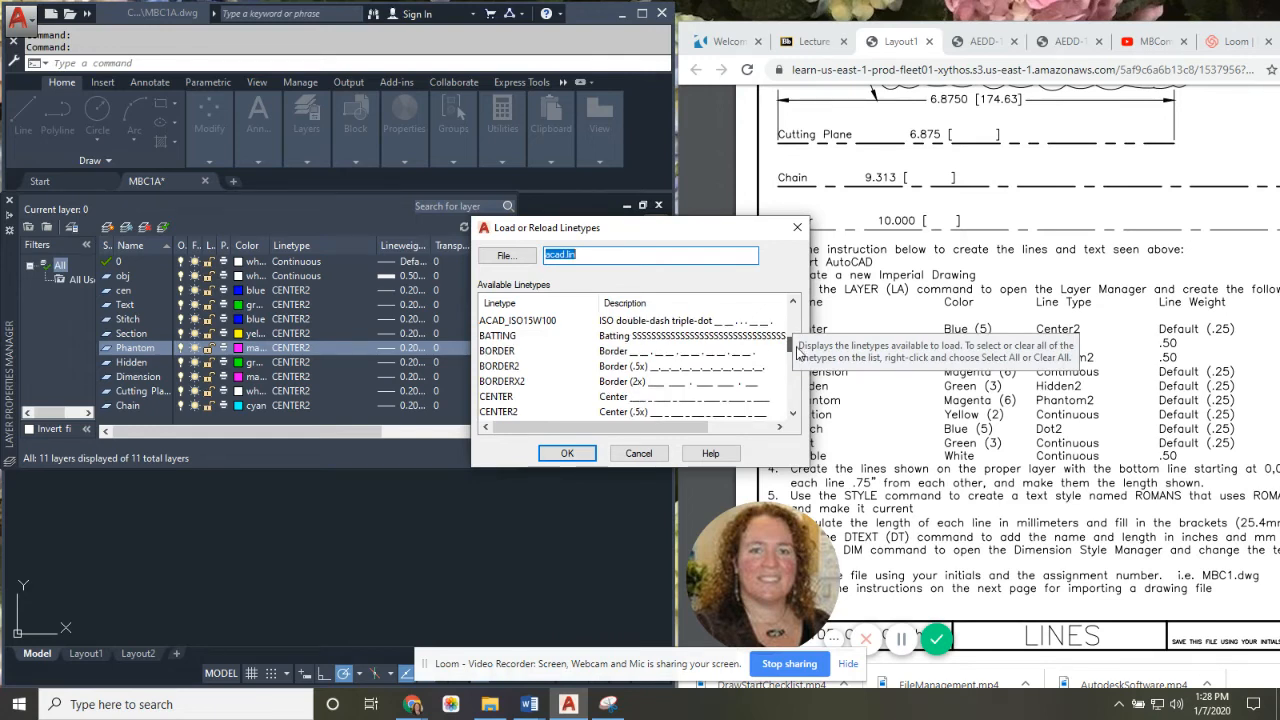
pyautogui.scroll(-1, 798, 350)
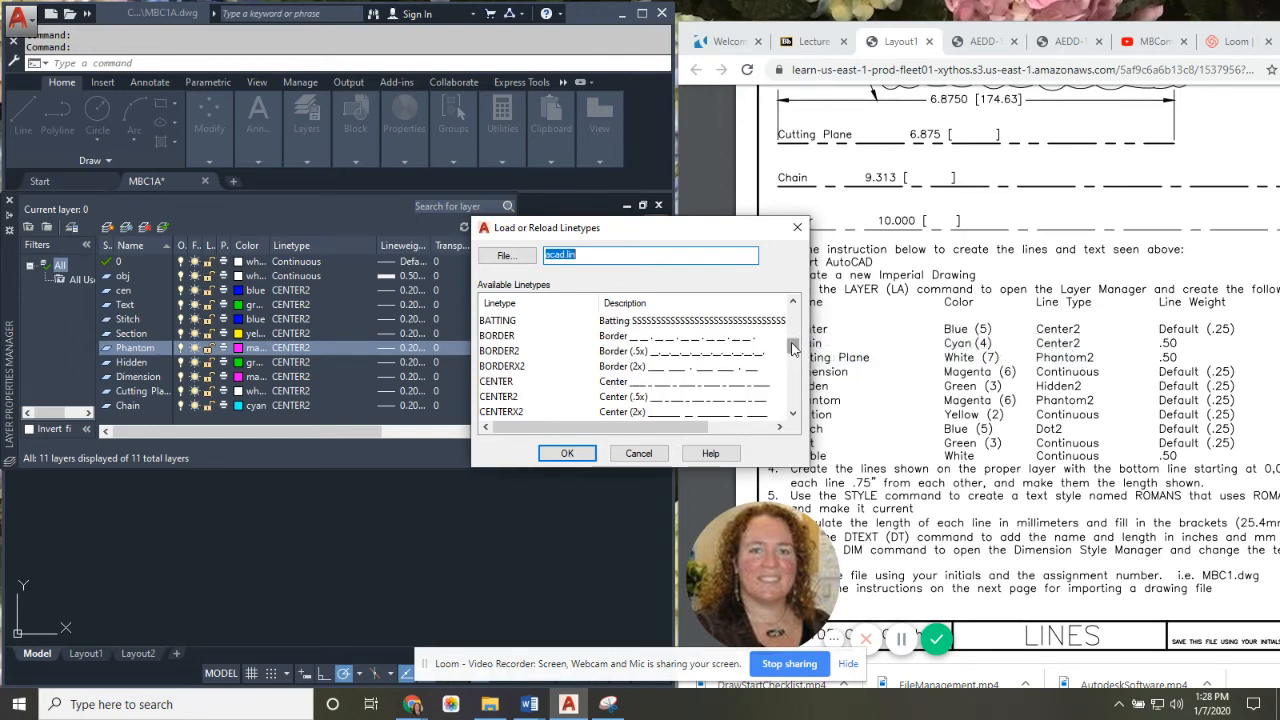
pyautogui.moveTo(794, 347); pyautogui.dragTo(793, 390)
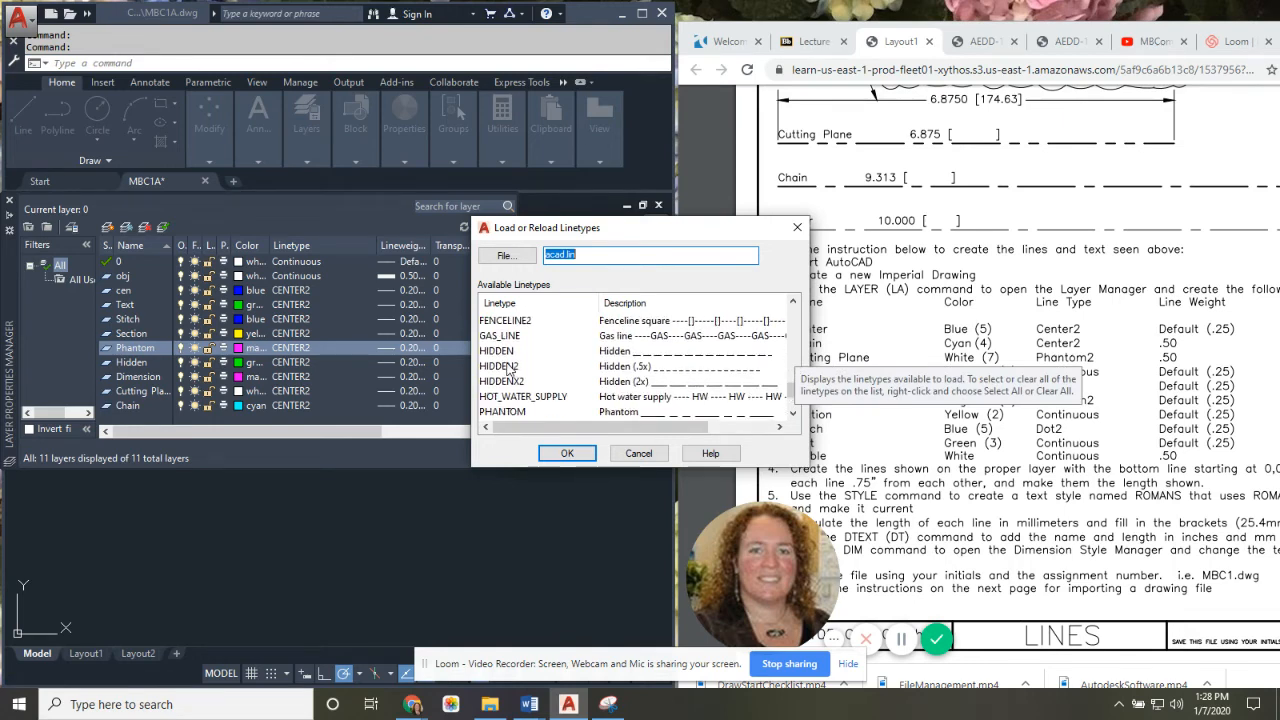
pyautogui.click(506, 367)
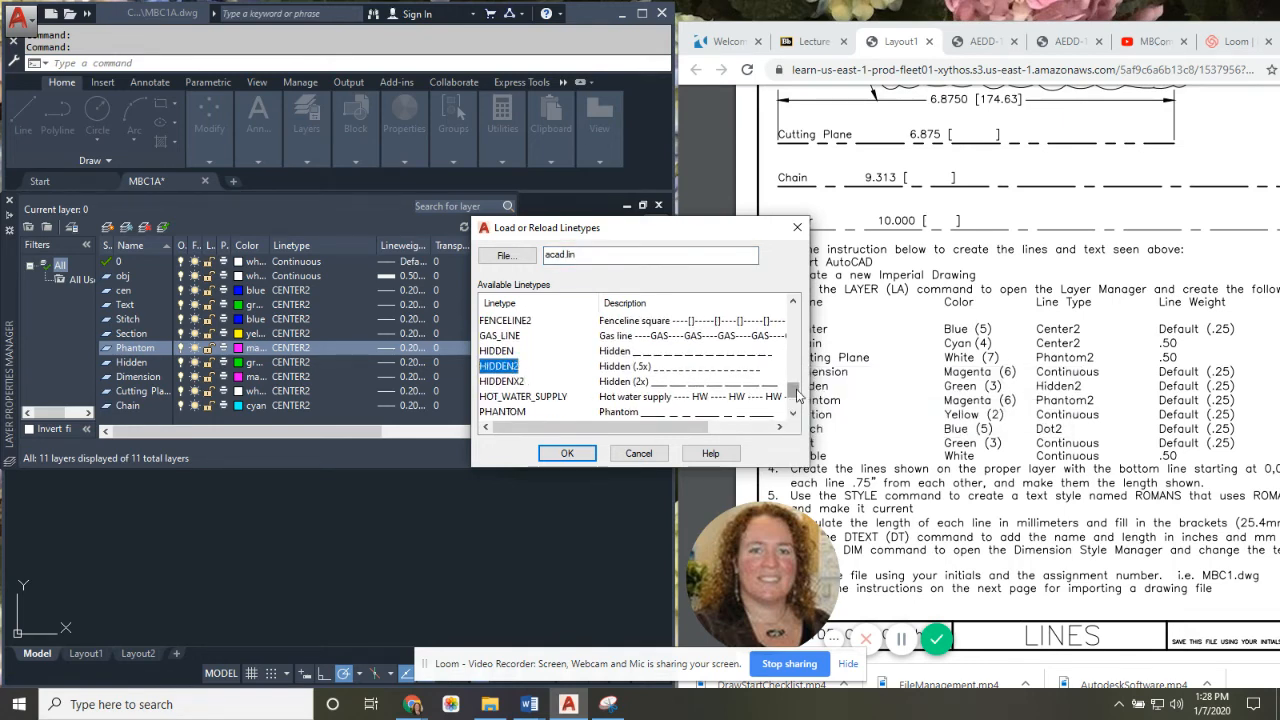
pyautogui.moveTo(797, 396); pyautogui.dragTo(795, 404)
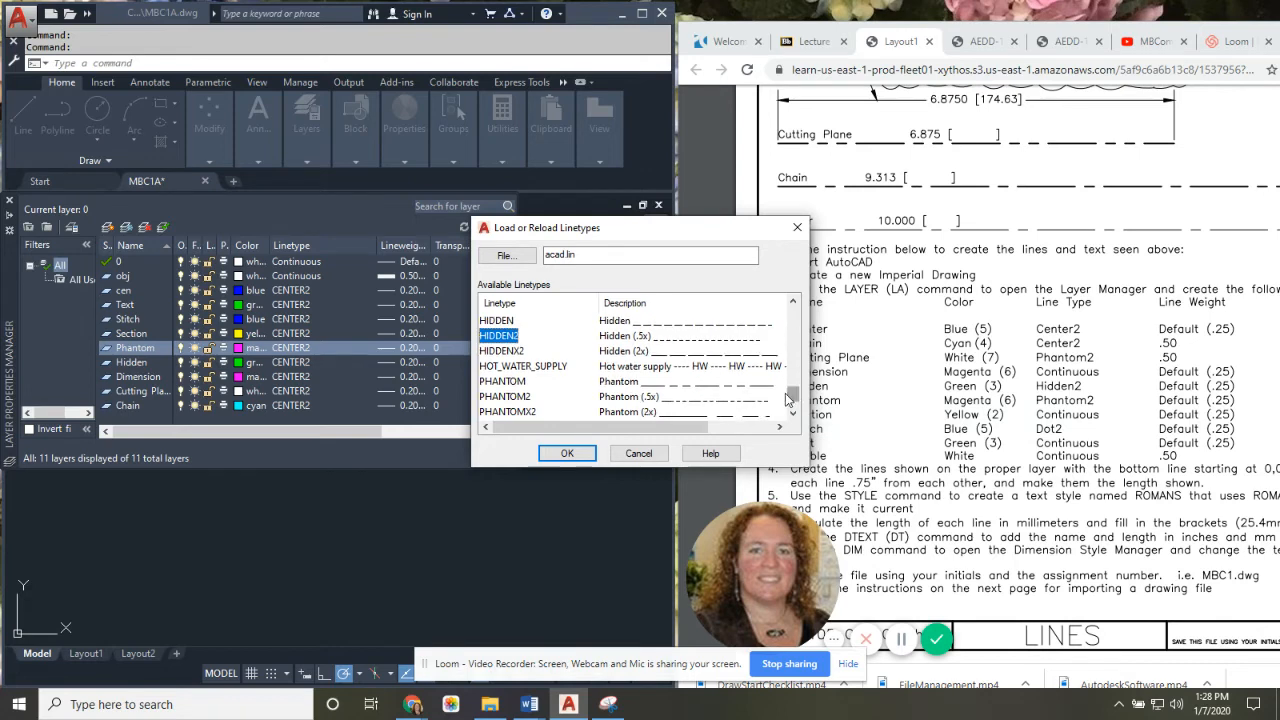
pyautogui.keyDown('ctrl'); pyautogui.click(520, 400); pyautogui.keyUp('ctrl')
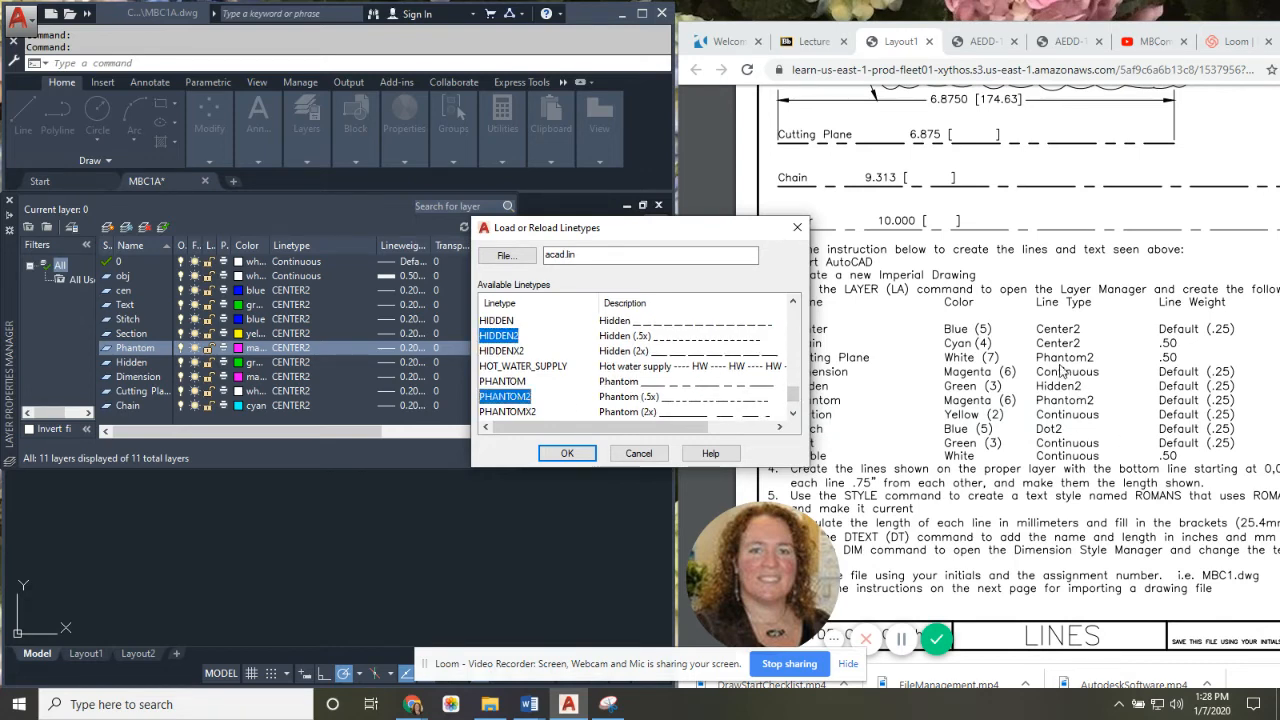
pyautogui.moveTo(795, 392); pyautogui.dragTo(795, 369)
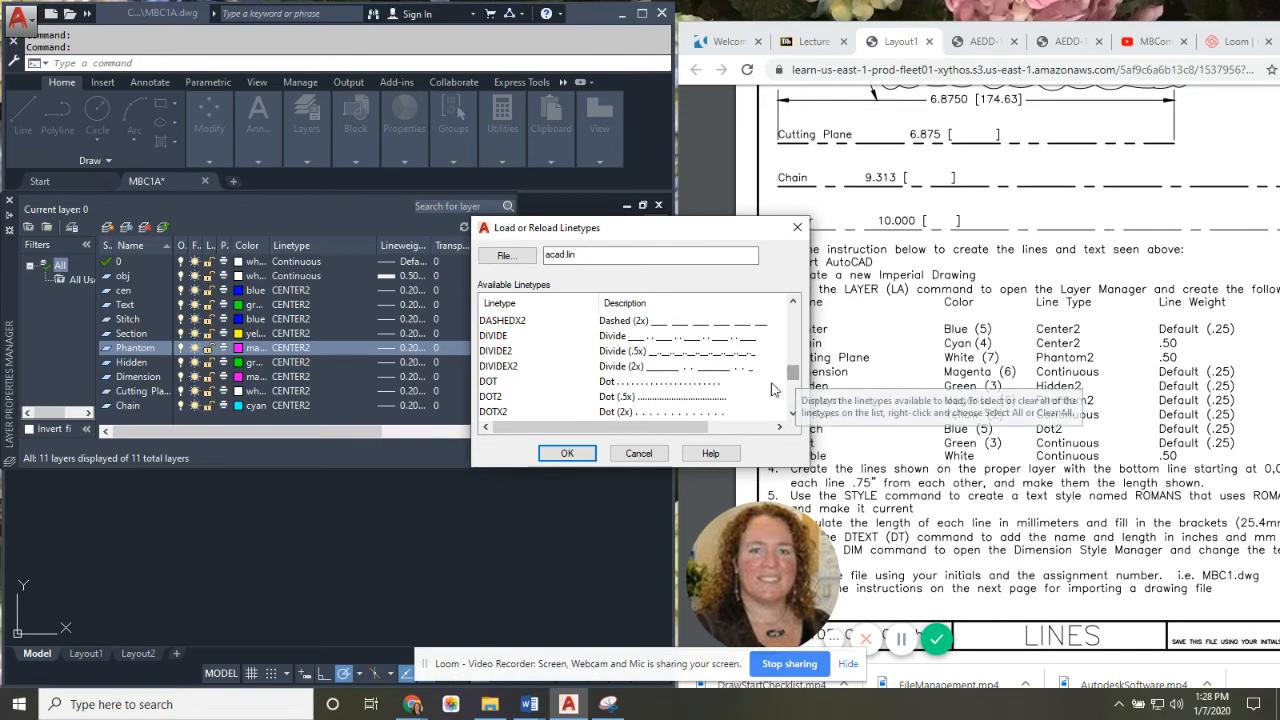
pyautogui.keyDown('ctrl'); pyautogui.click(490, 396); pyautogui.keyUp('ctrl')
pyautogui.click(572, 454)
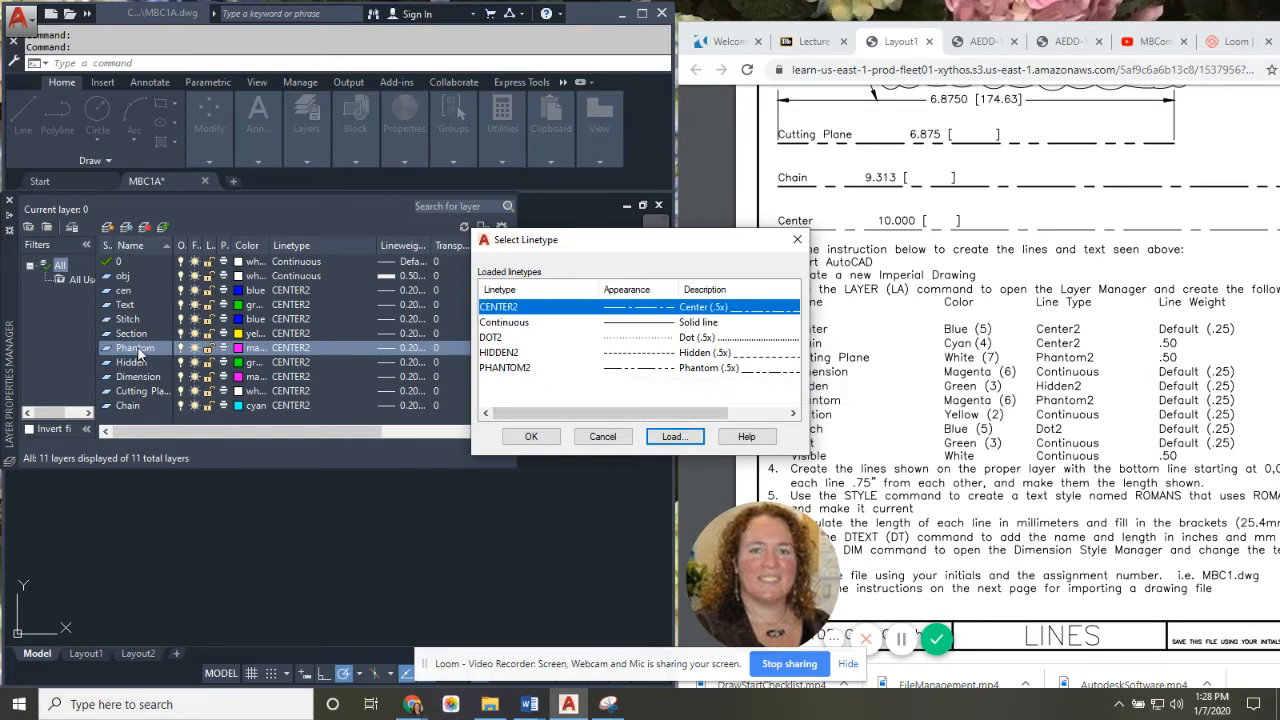
# Step: Set the Phantom layer's linetype to PHANTOM2 and the Text layer's linetype to Continuous
pyautogui.click(506, 368)
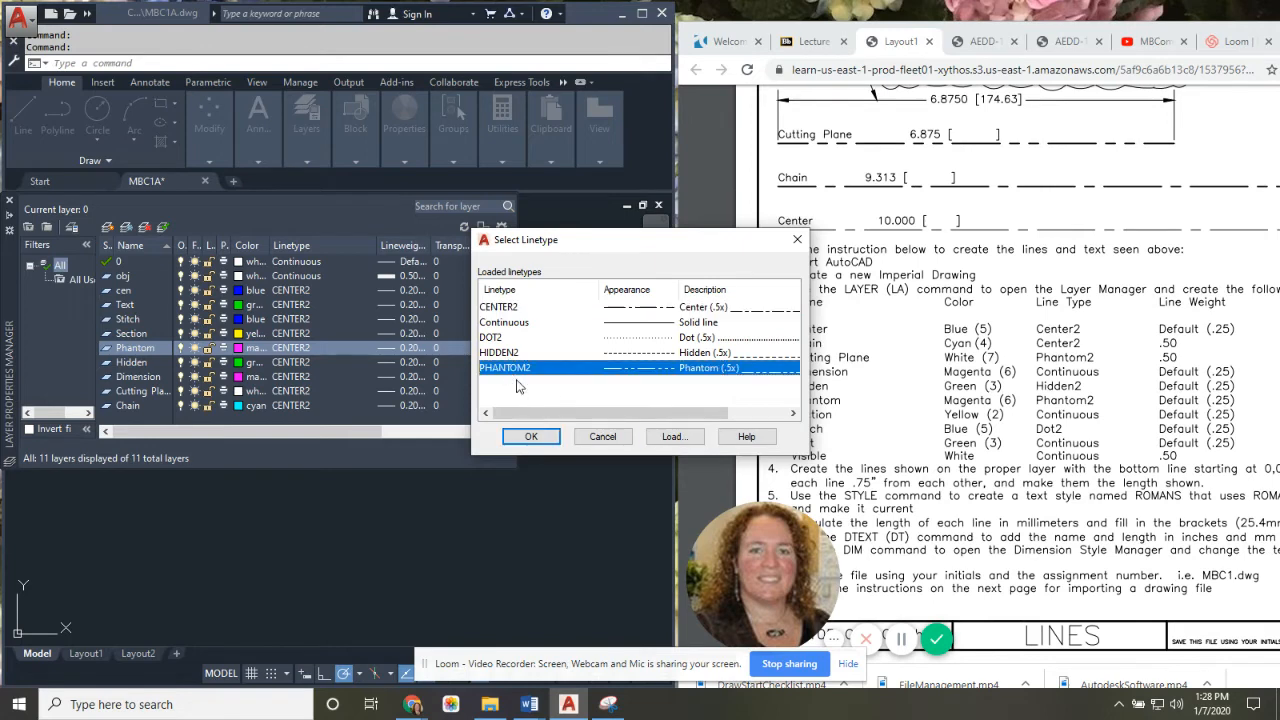
pyautogui.click(539, 442)
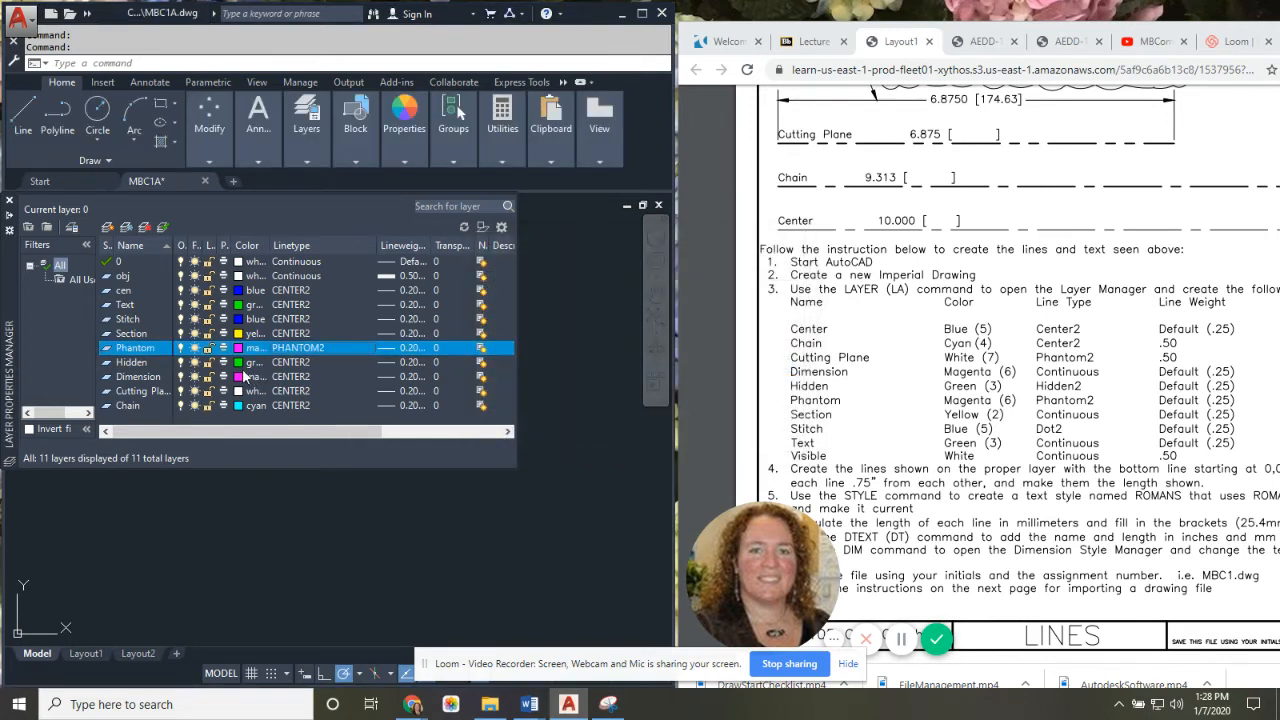
pyautogui.click(291, 306)
pyautogui.click(505, 322)
pyautogui.click(527, 436)
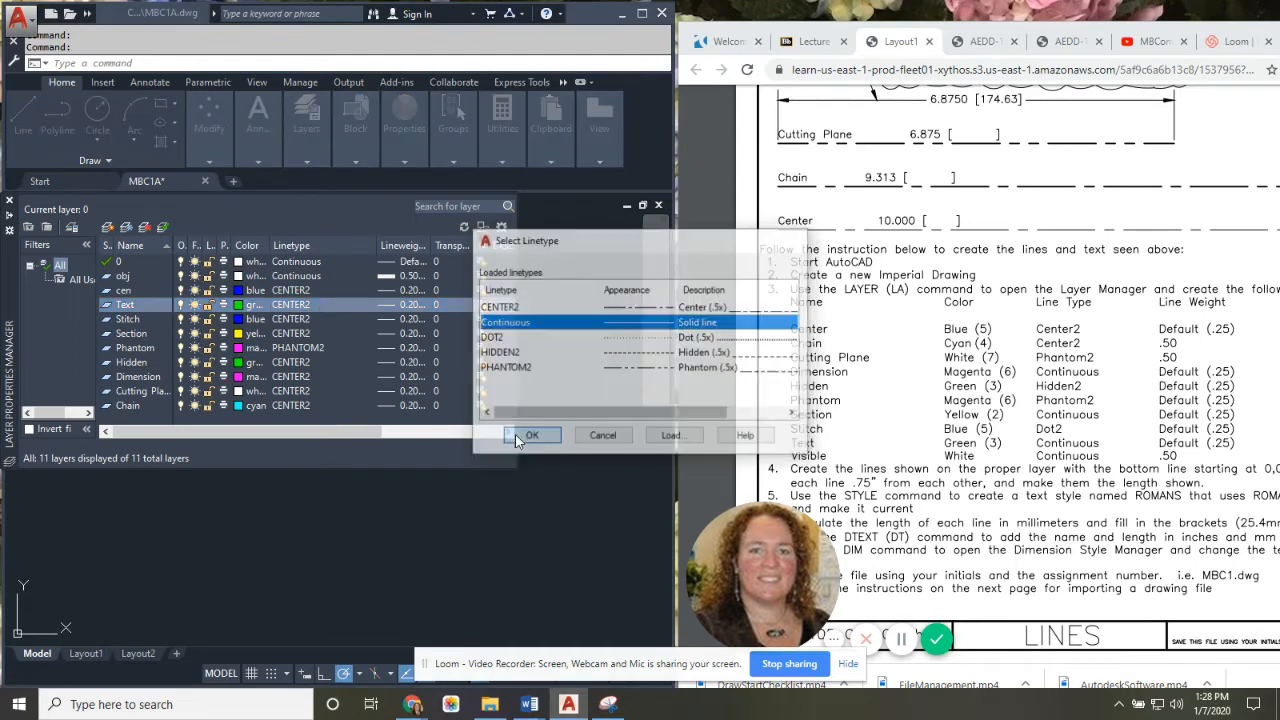
# Step: Set the Stitch layer's linetype to DOT2 and the Hidden layer's linetype to HIDDEN2
pyautogui.click(128, 321)
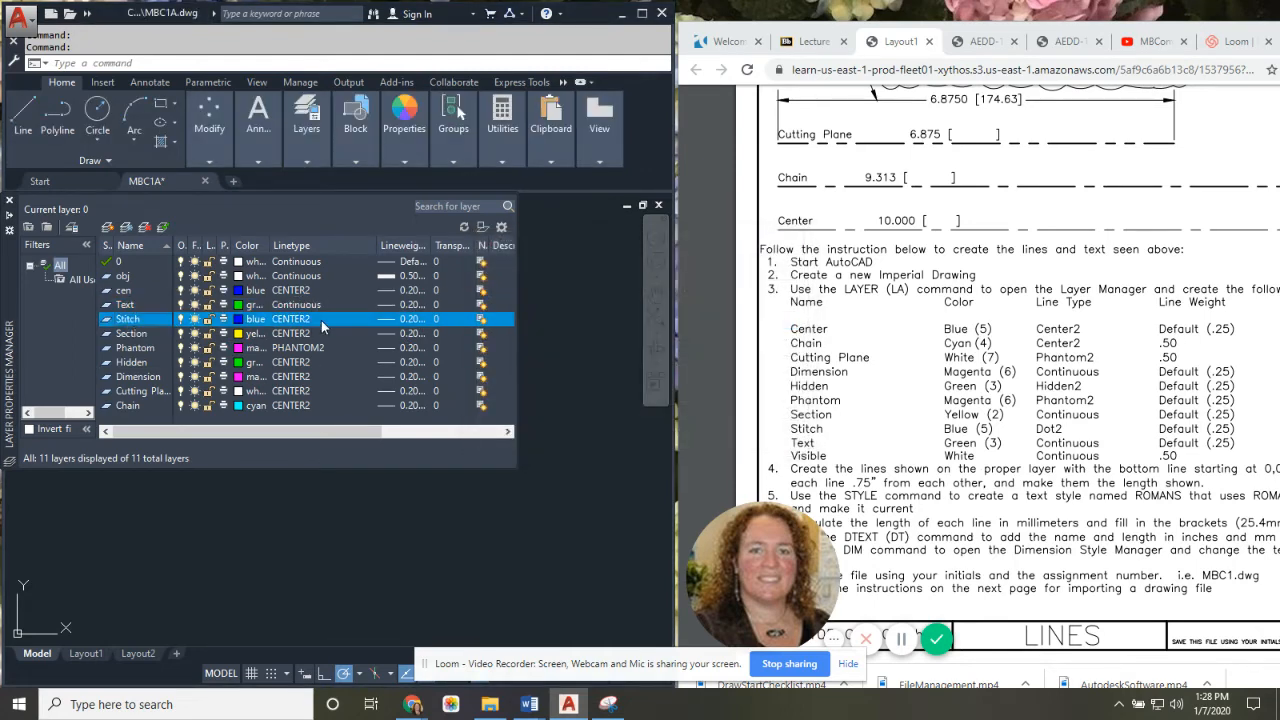
pyautogui.click(304, 319)
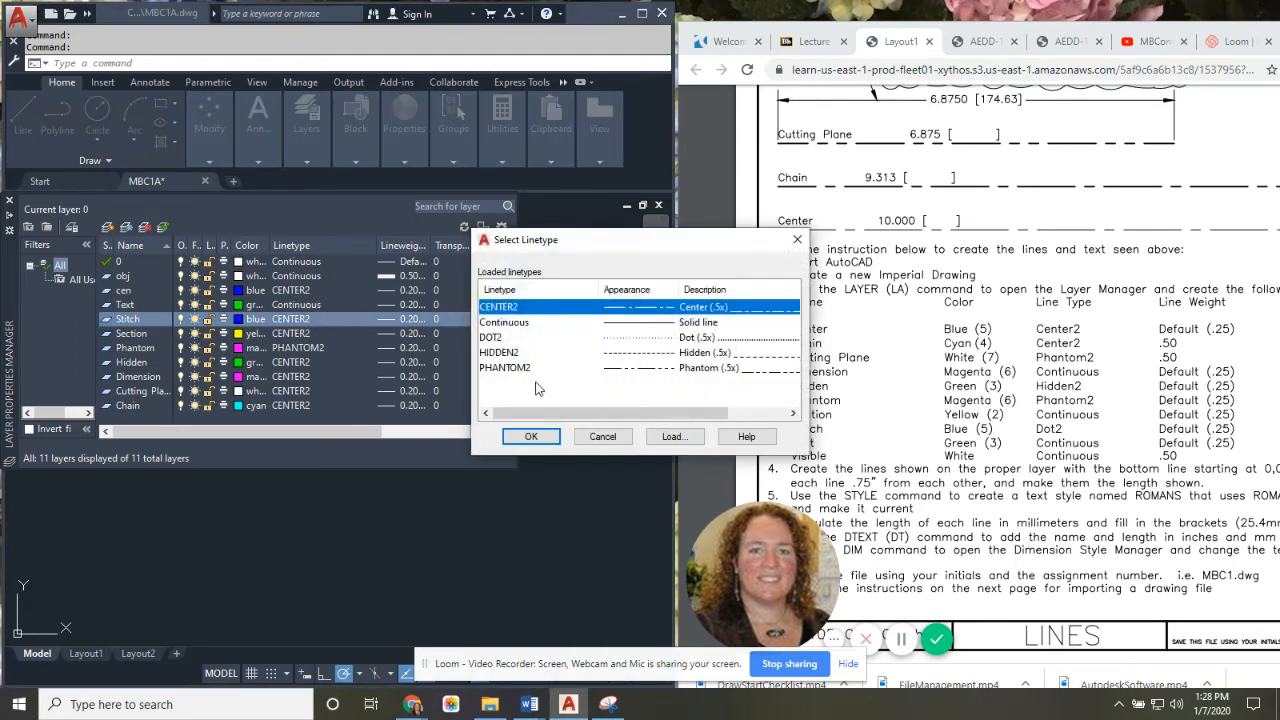
pyautogui.click(531, 436)
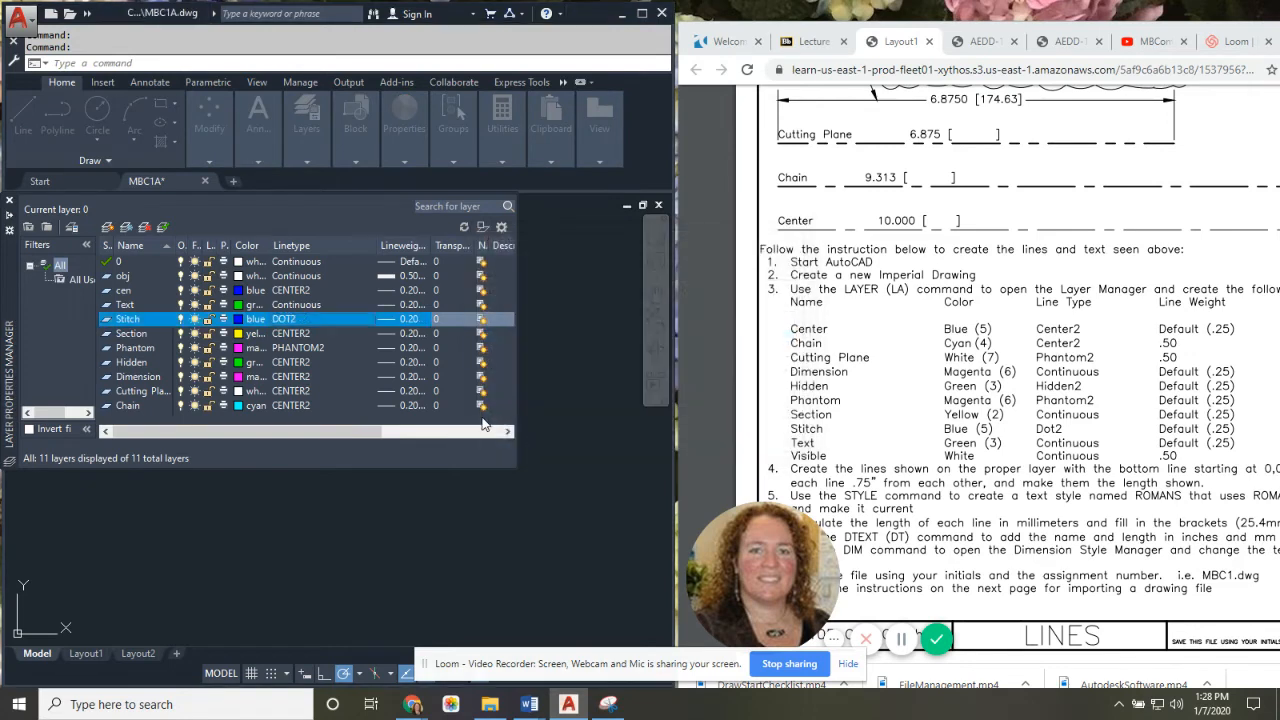
pyautogui.click(150, 364)
pyautogui.click(296, 363)
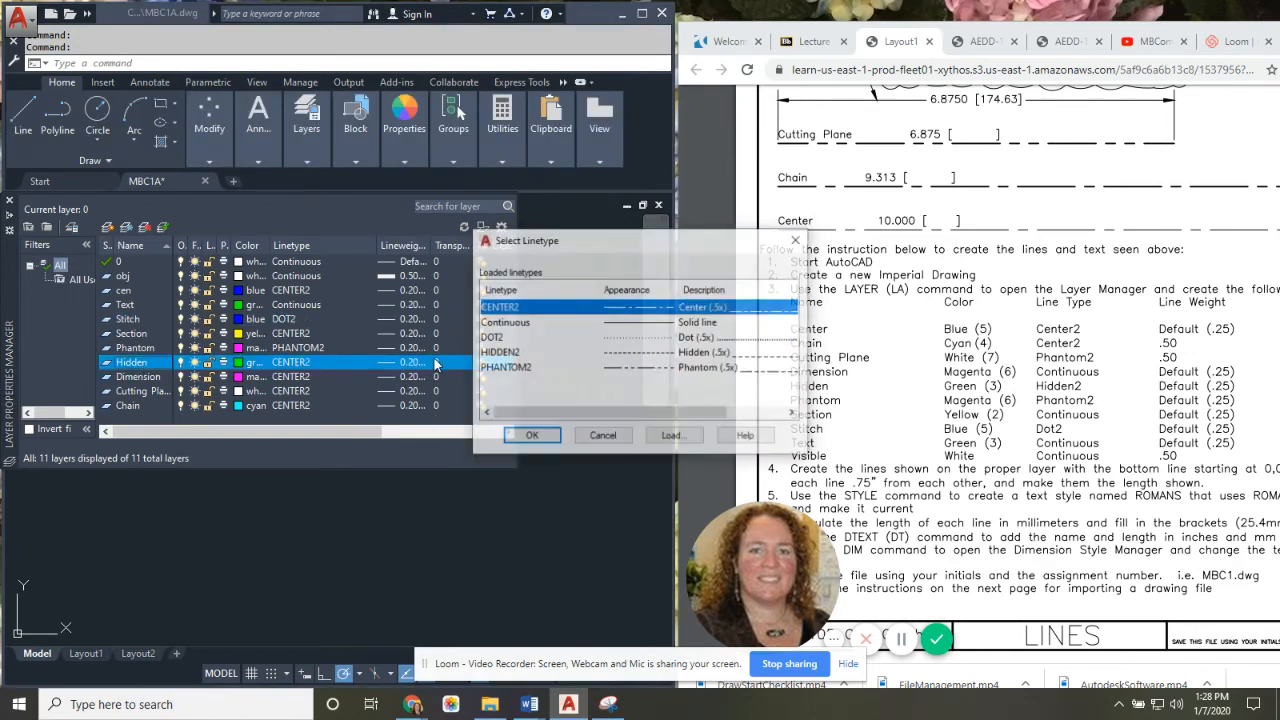
pyautogui.click(498, 352)
pyautogui.click(531, 436)
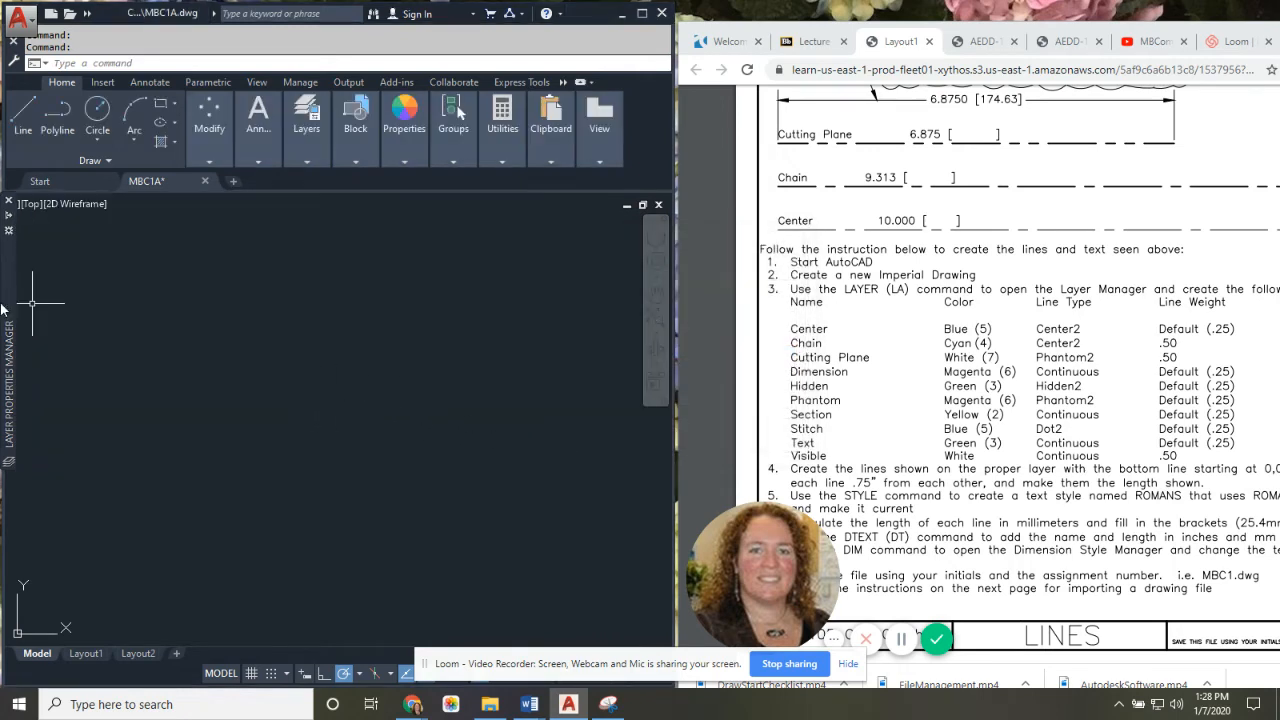
# Step: Set the linetype of the Dimension layer and of the Cutting Plane layer to Continuous
pyautogui.moveTo(2, 310)
pyautogui.click(135, 408)
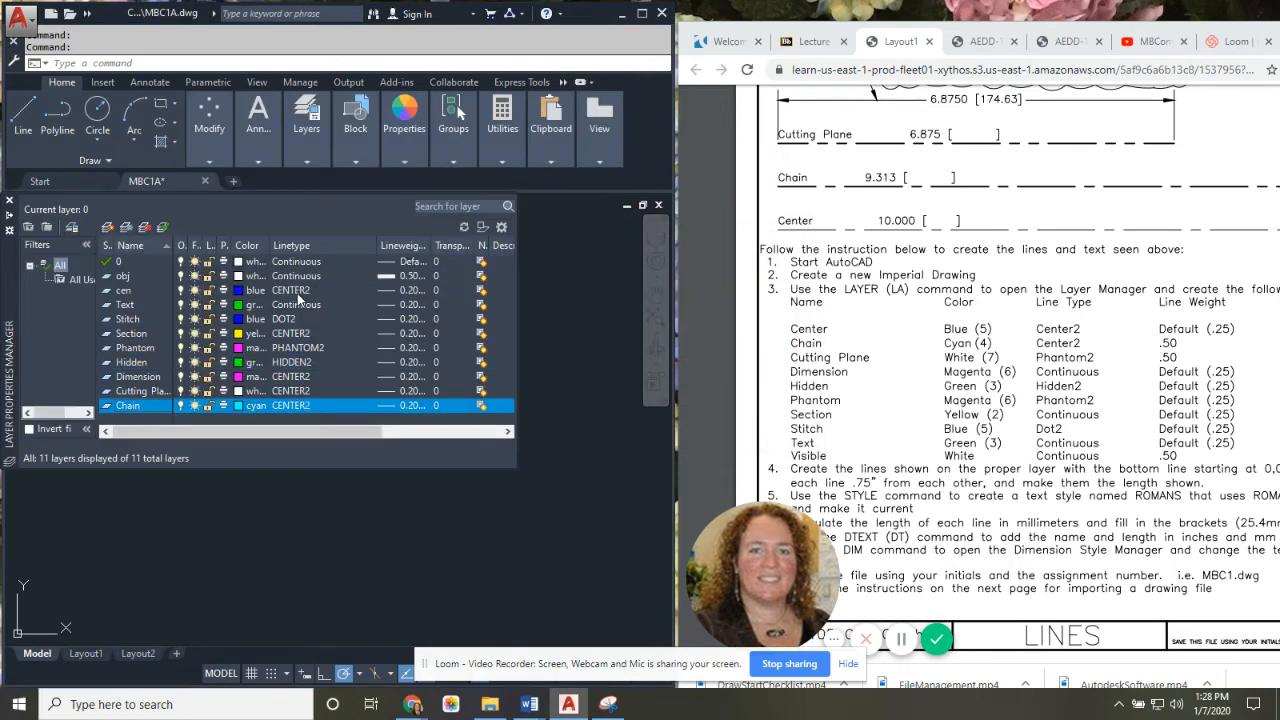
pyautogui.click(300, 377)
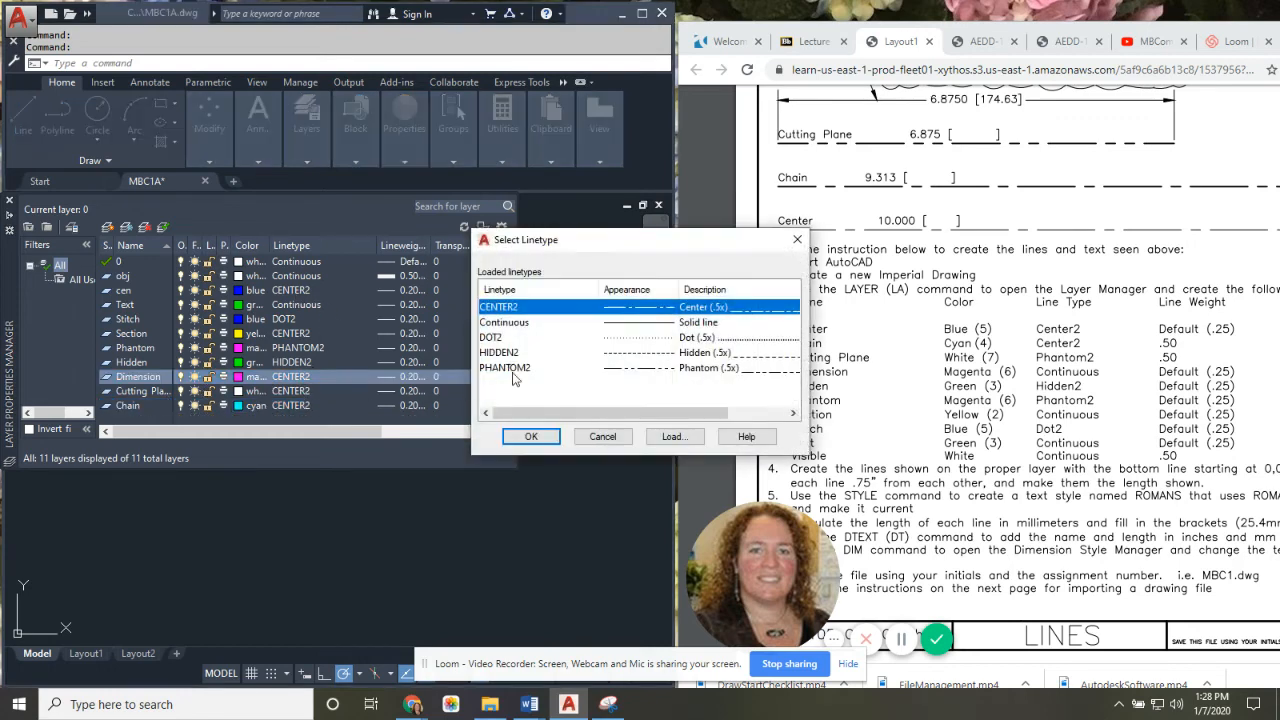
pyautogui.click(507, 323)
pyautogui.click(531, 436)
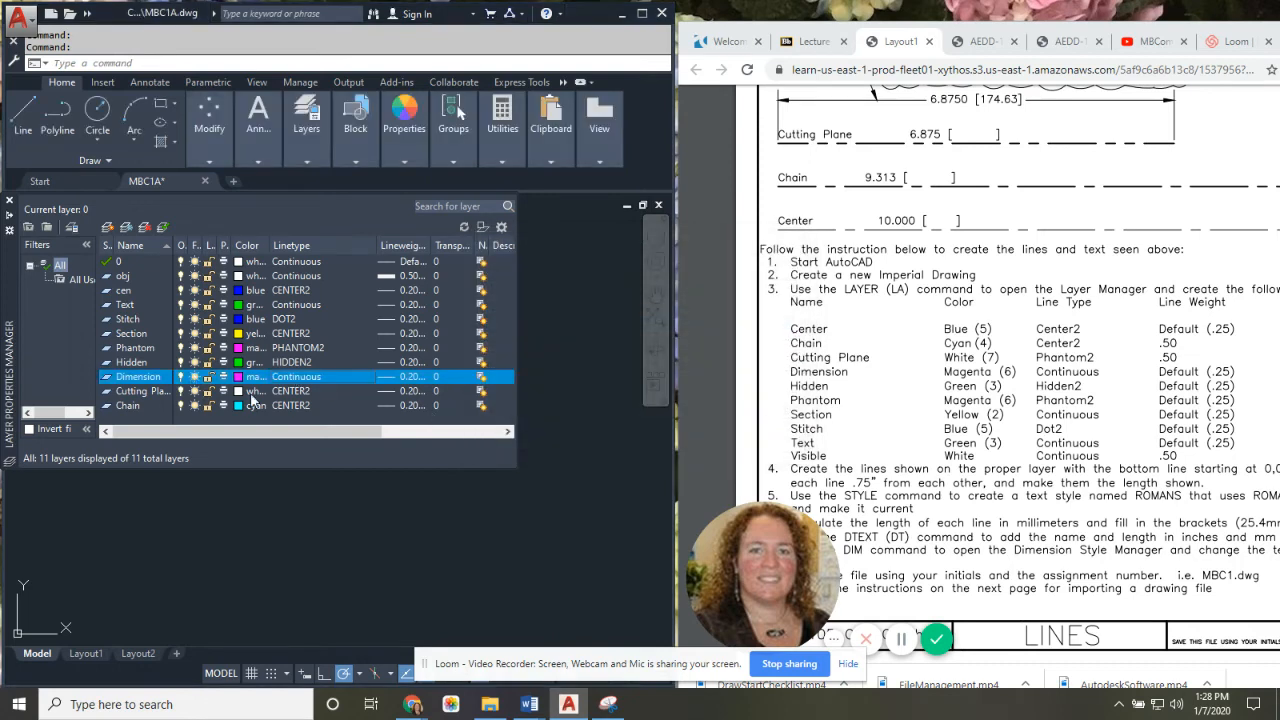
pyautogui.click(290, 391)
pyautogui.click(507, 323)
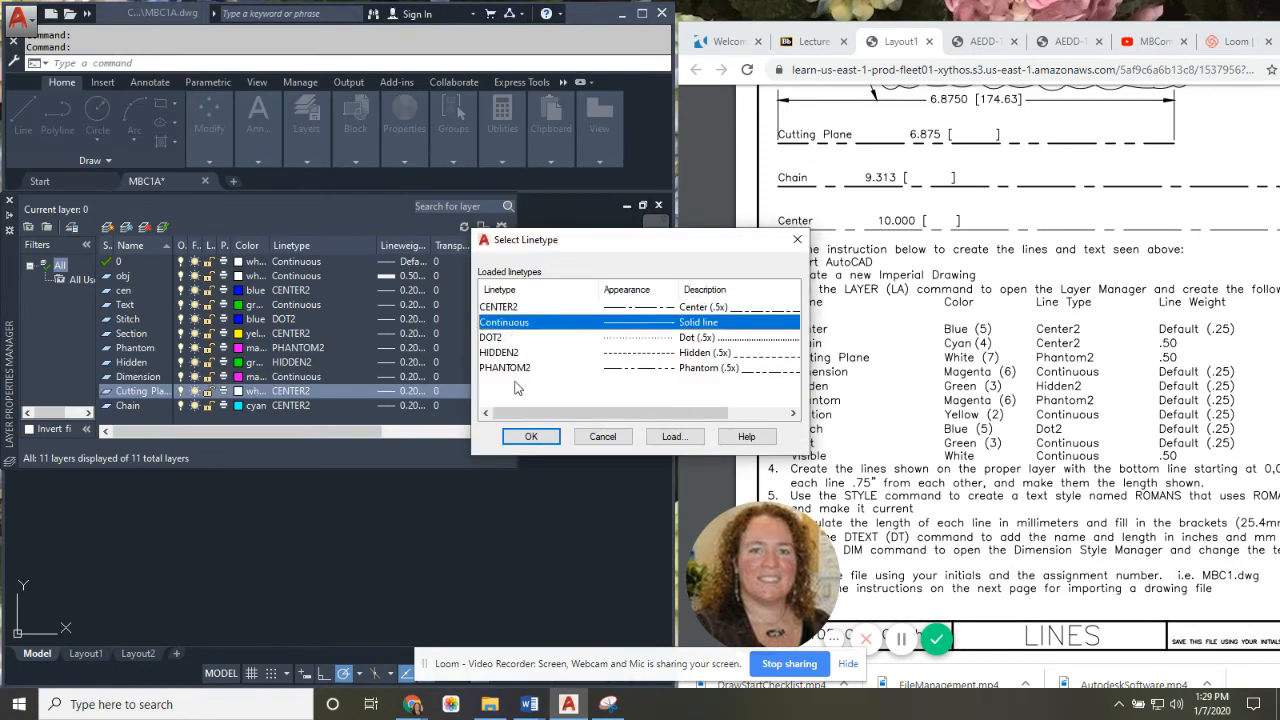
pyautogui.click(533, 434)
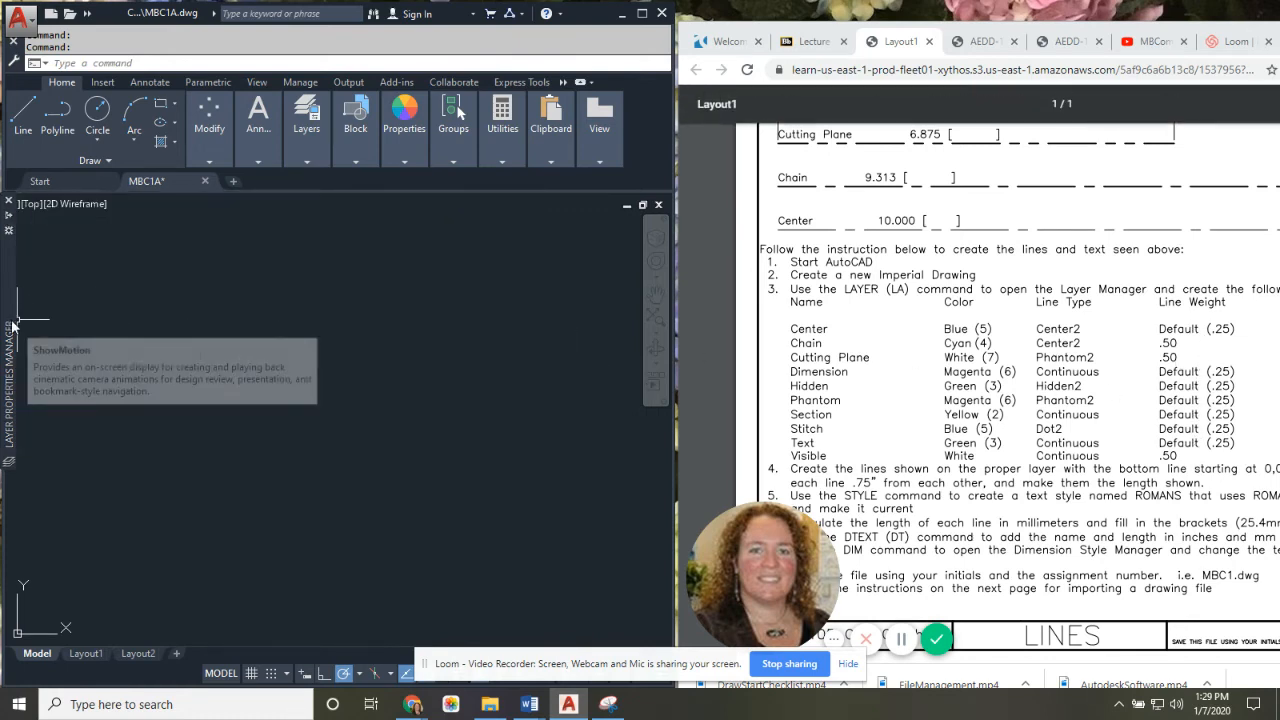
# Step: Set the lineweight of all layers except layer 0 to Default in one go
pyautogui.moveTo(10, 322)
pyautogui.click(122, 279)
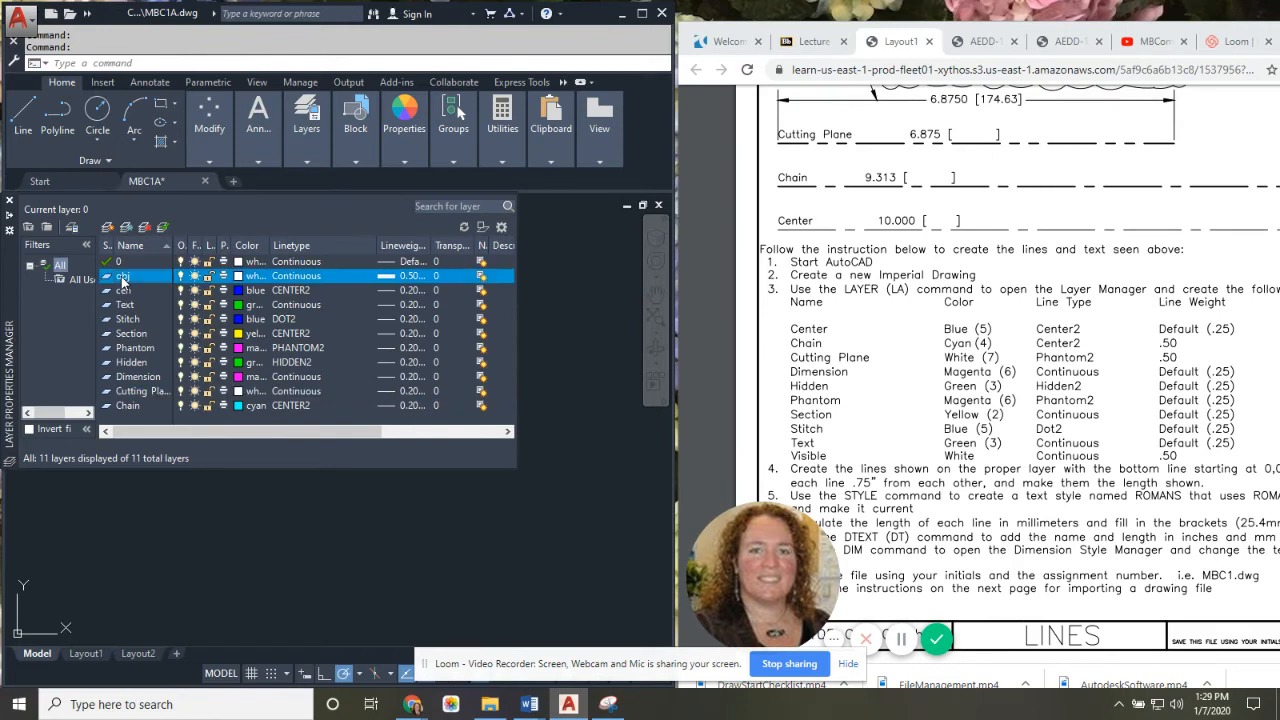
pyautogui.keyDown('shift'); pyautogui.click(133, 406); pyautogui.keyUp('shift')
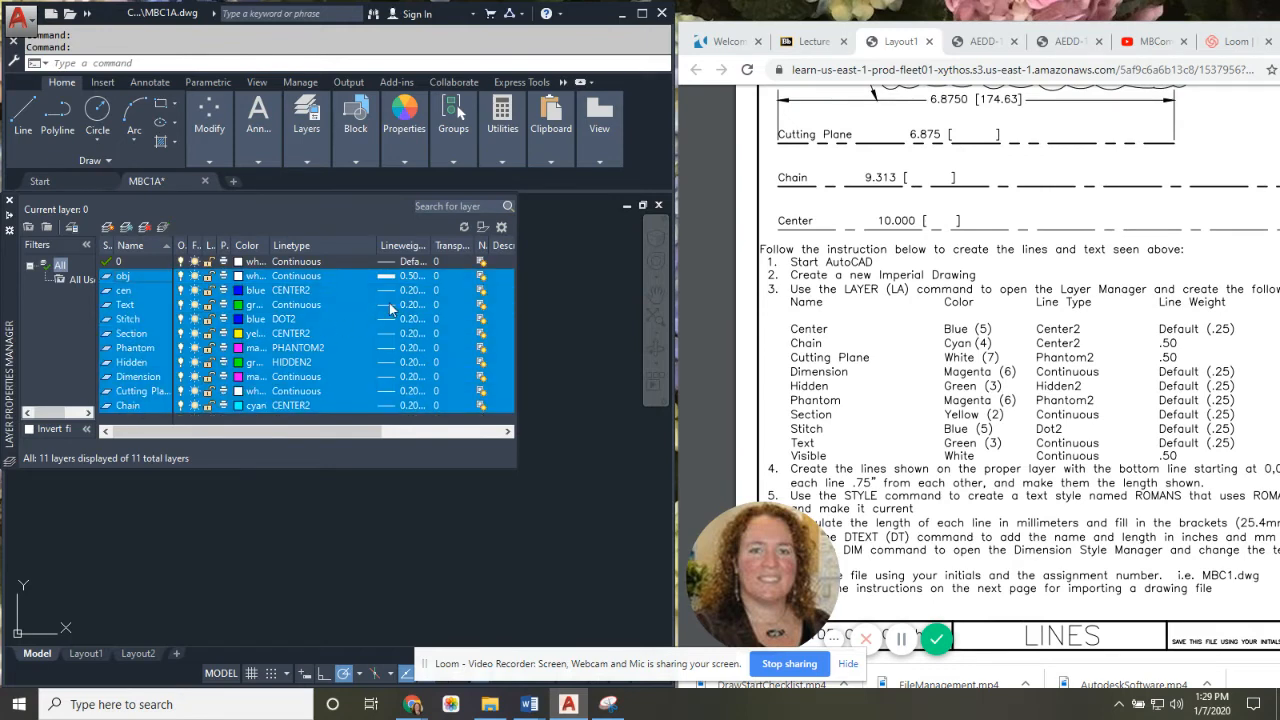
pyautogui.click(417, 287)
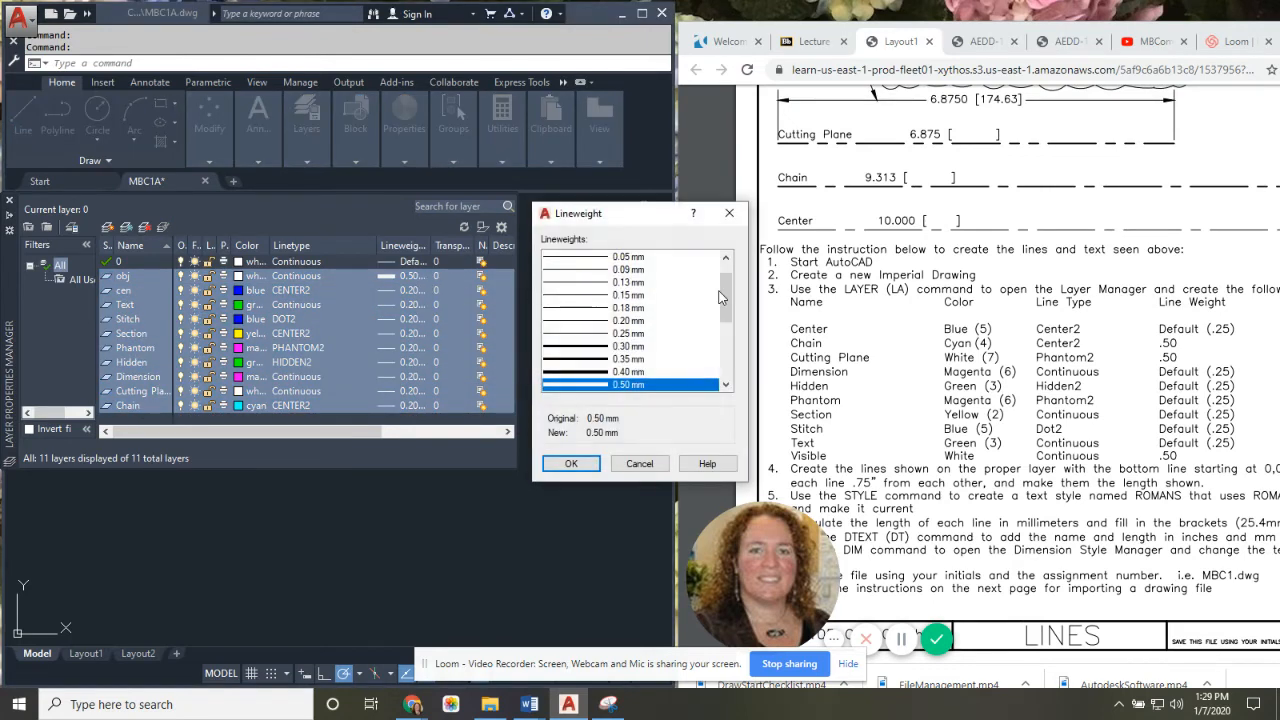
pyautogui.click(600, 257)
pyautogui.click(575, 462)
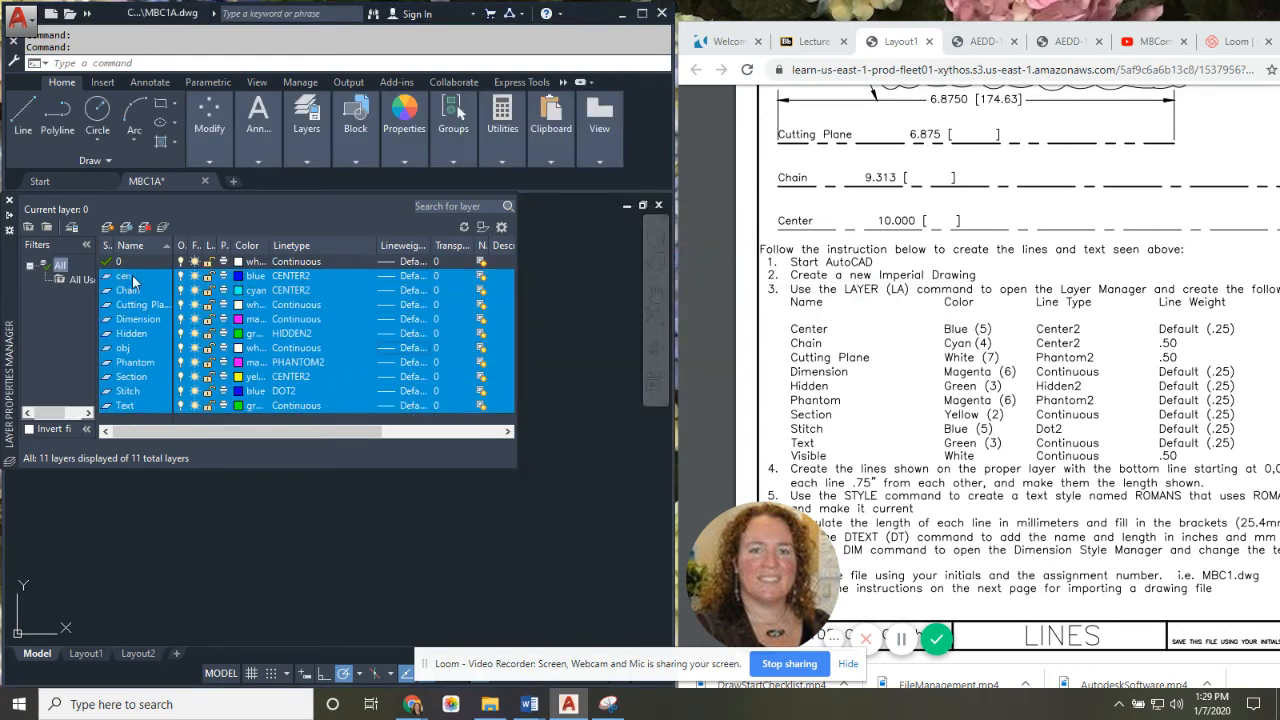
# Step: Set the lineweight of the obj, Chain and Cutting Plane layers together to 0.50 mm
pyautogui.click(126, 351)
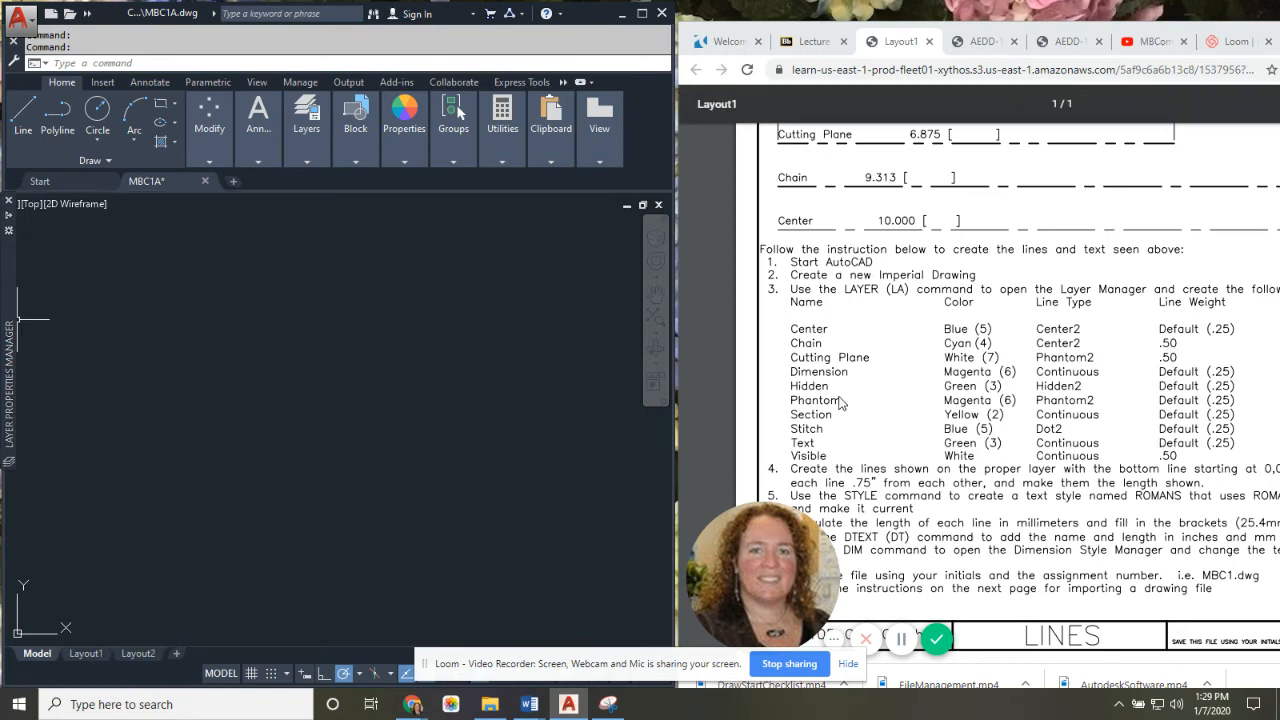
pyautogui.moveTo(12, 340)
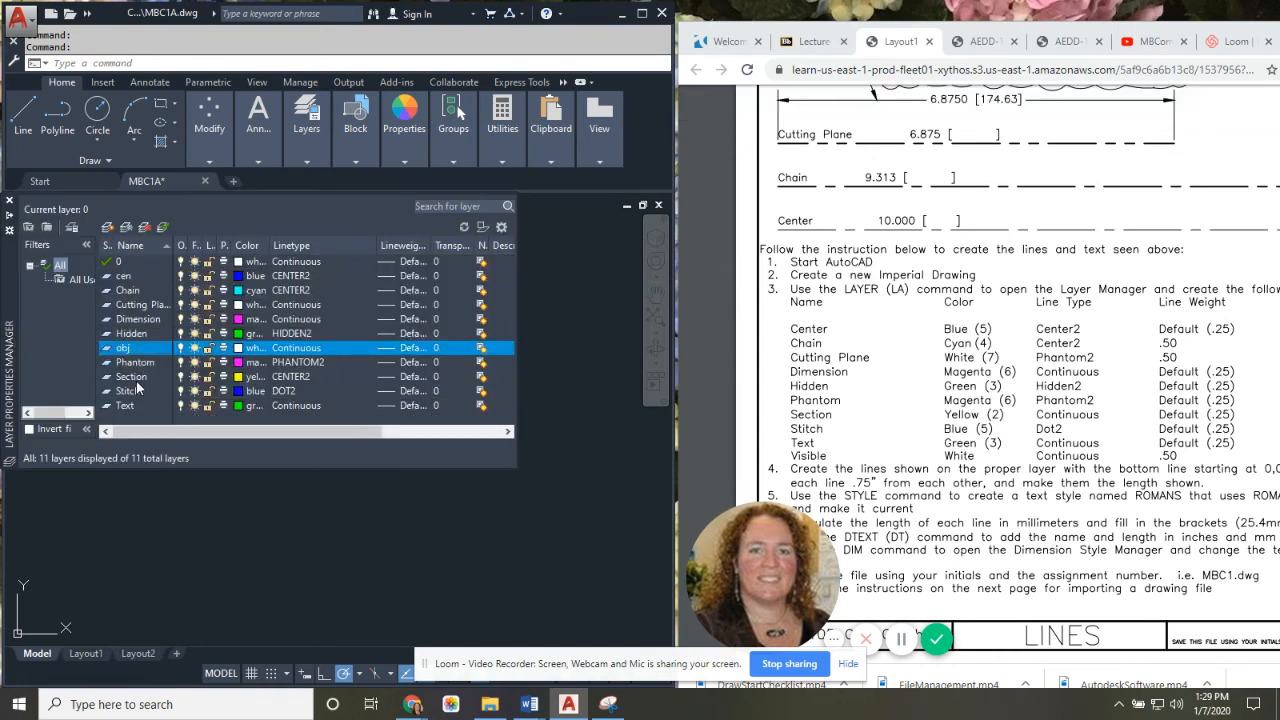
pyautogui.keyDown('ctrl'); pyautogui.click(134, 290); pyautogui.keyUp('ctrl')
pyautogui.keyDown('ctrl'); pyautogui.click(140, 304); pyautogui.keyUp('ctrl')
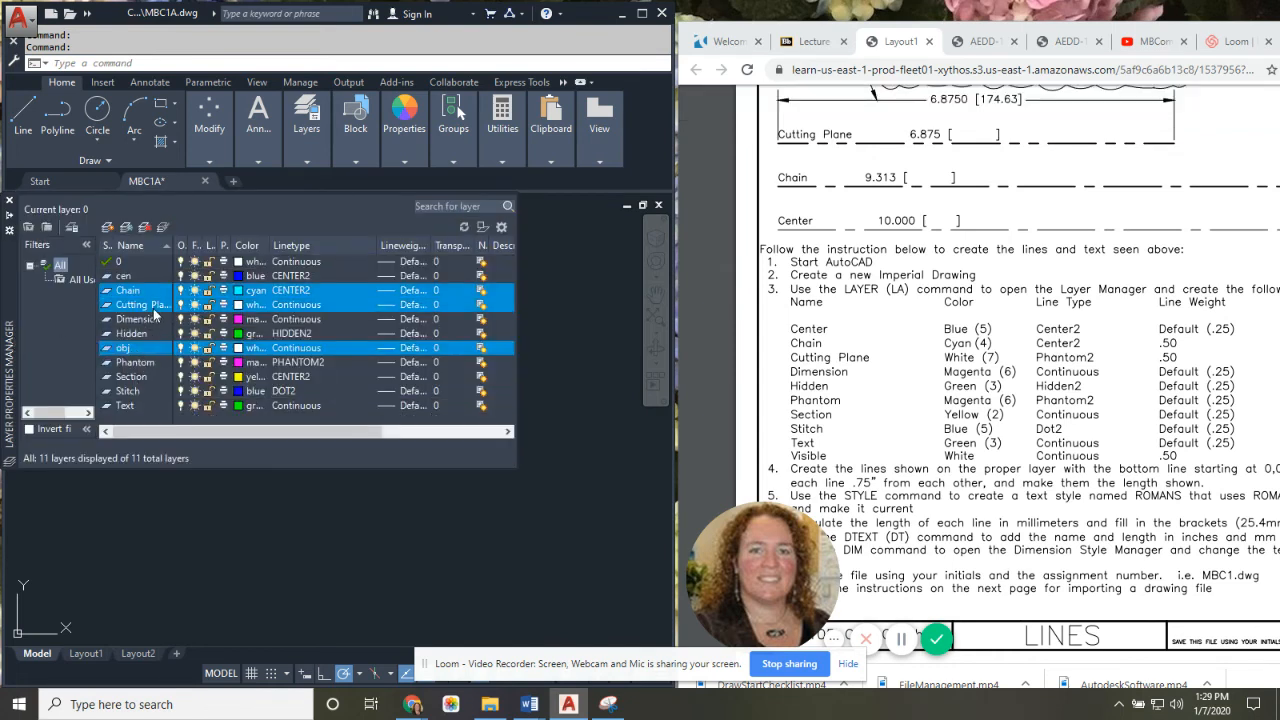
pyautogui.click(410, 297)
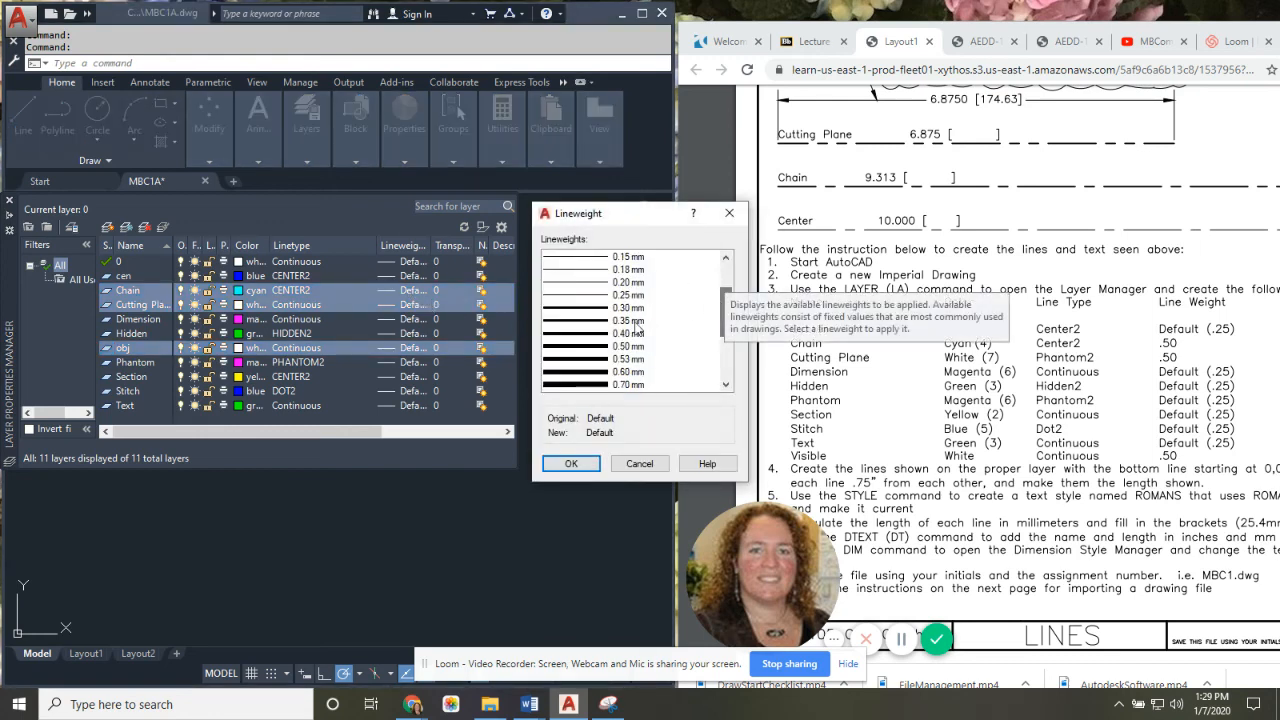
pyautogui.click(610, 346)
pyautogui.click(572, 464)
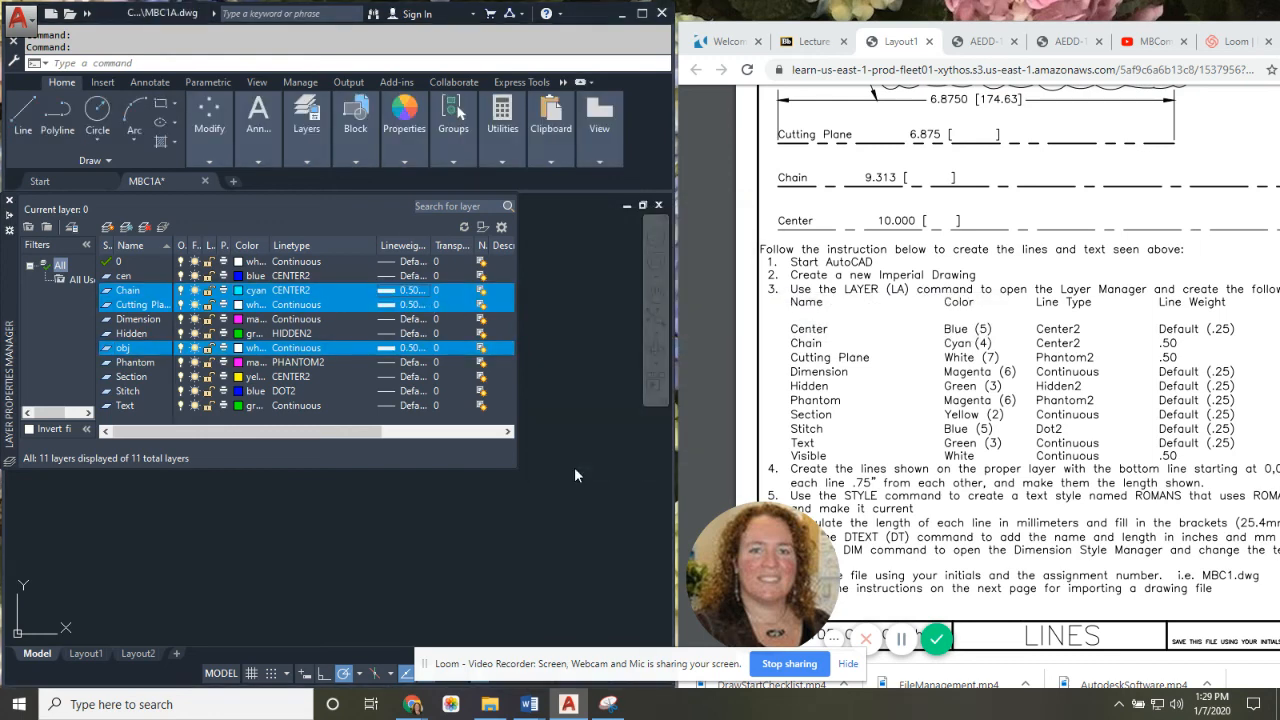